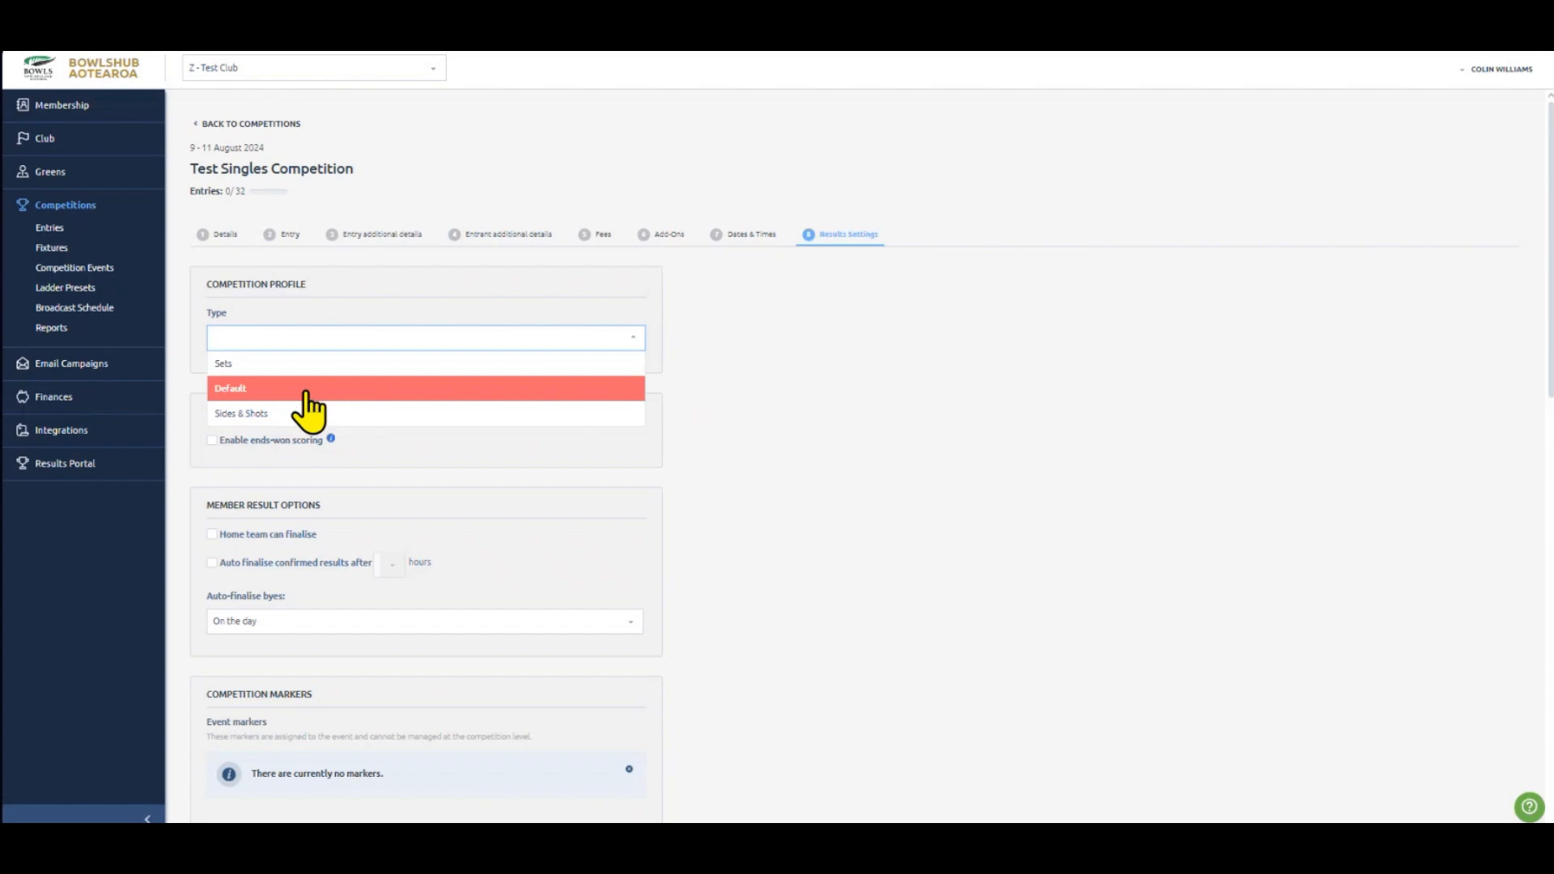
- Set the competition profile type to Default
left_click(308, 394)
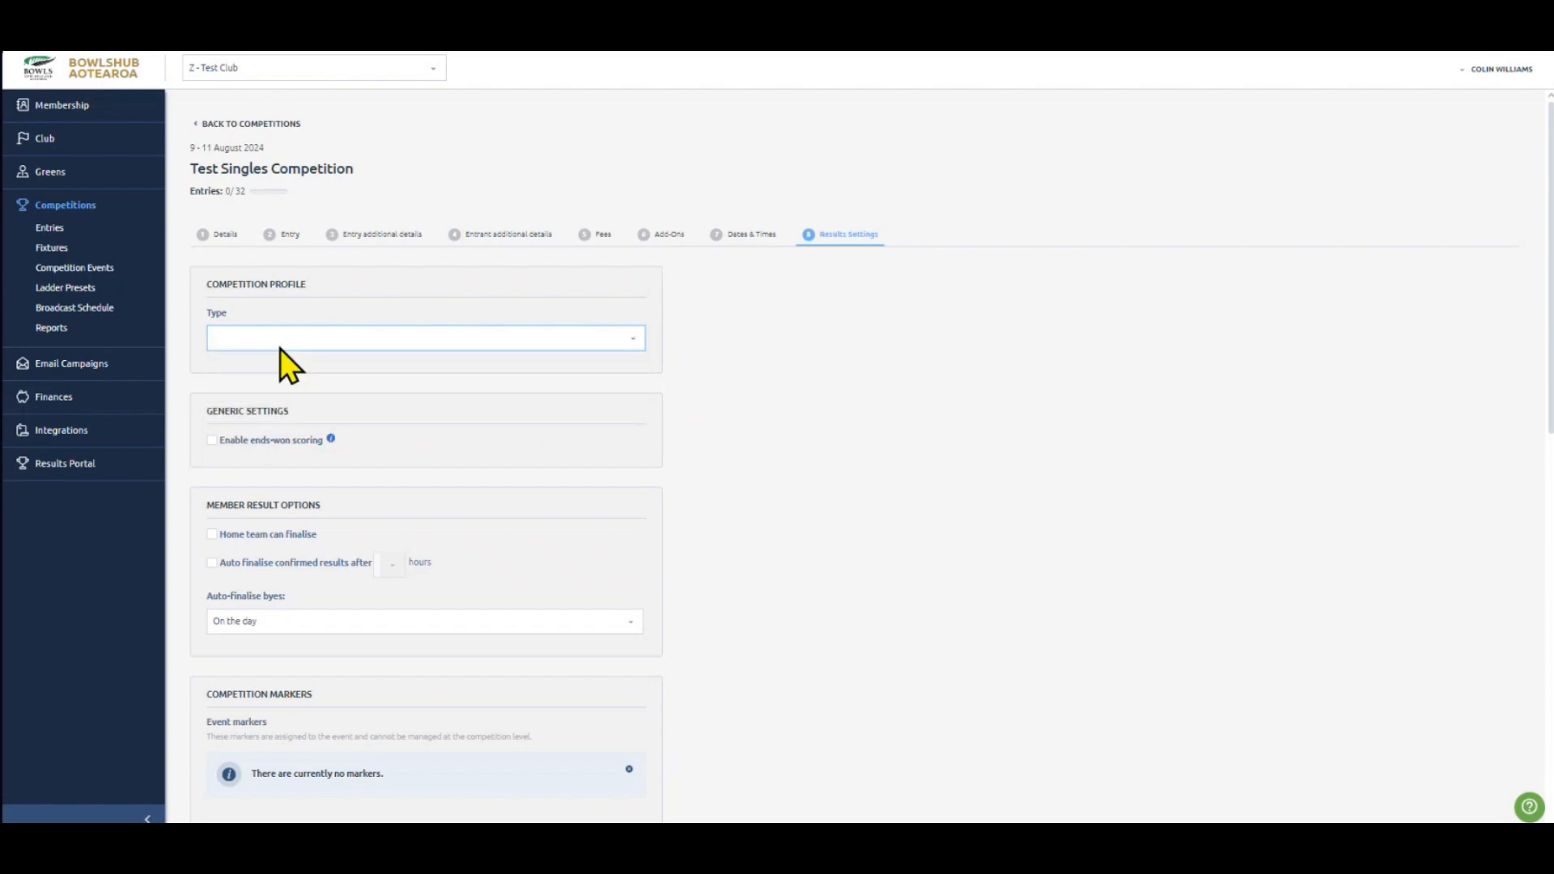
left_click(280, 344)
left_click(276, 389)
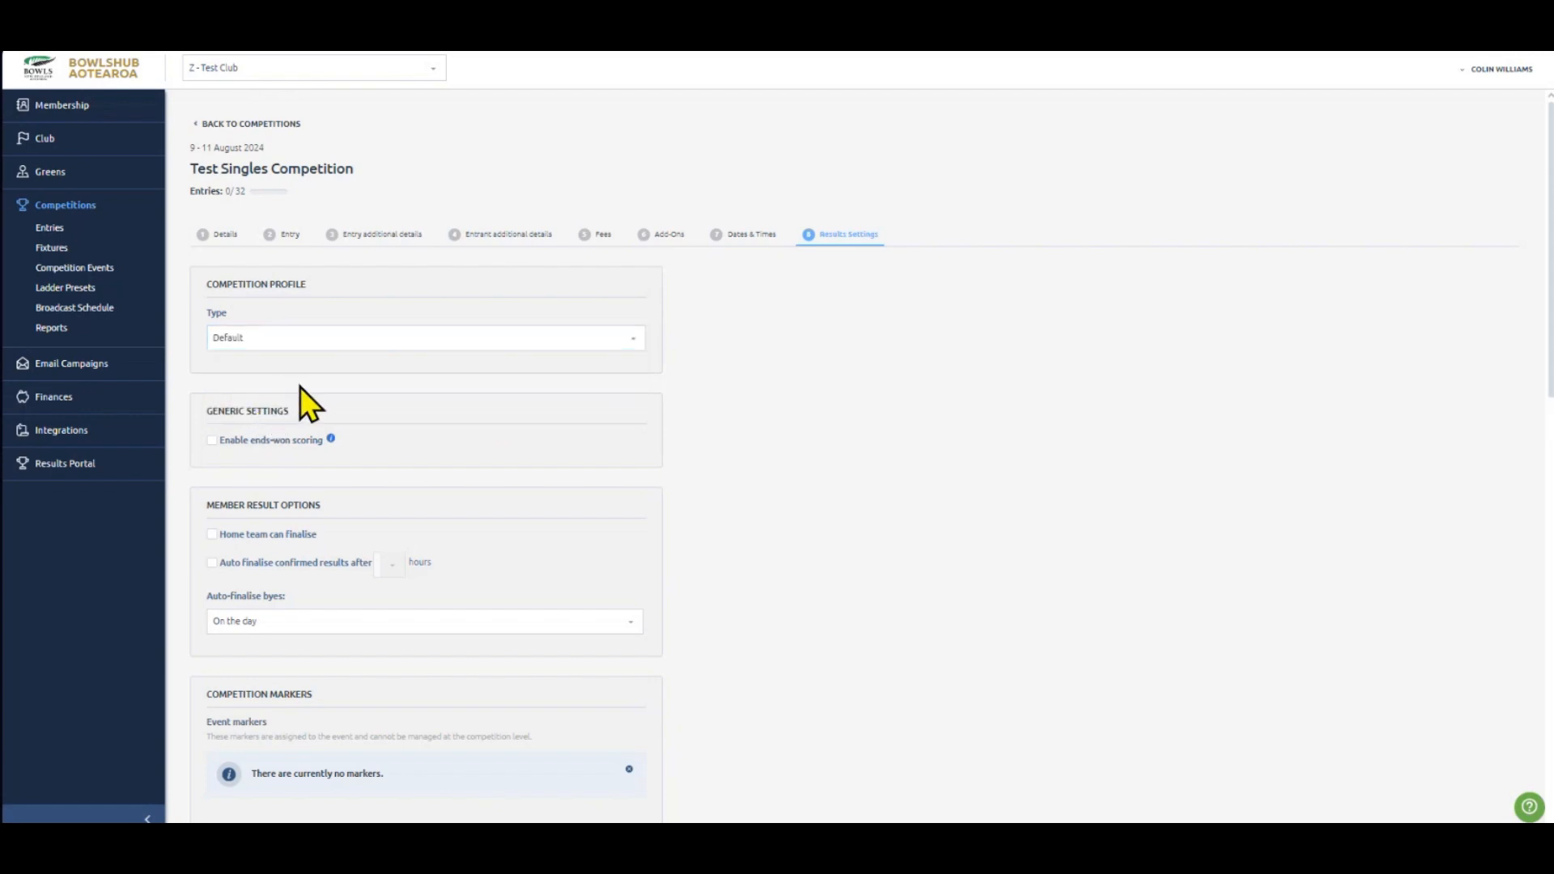
- Review the ends-won scoring, member result options and competition markers settings
scroll(300, 386, "down", 2)
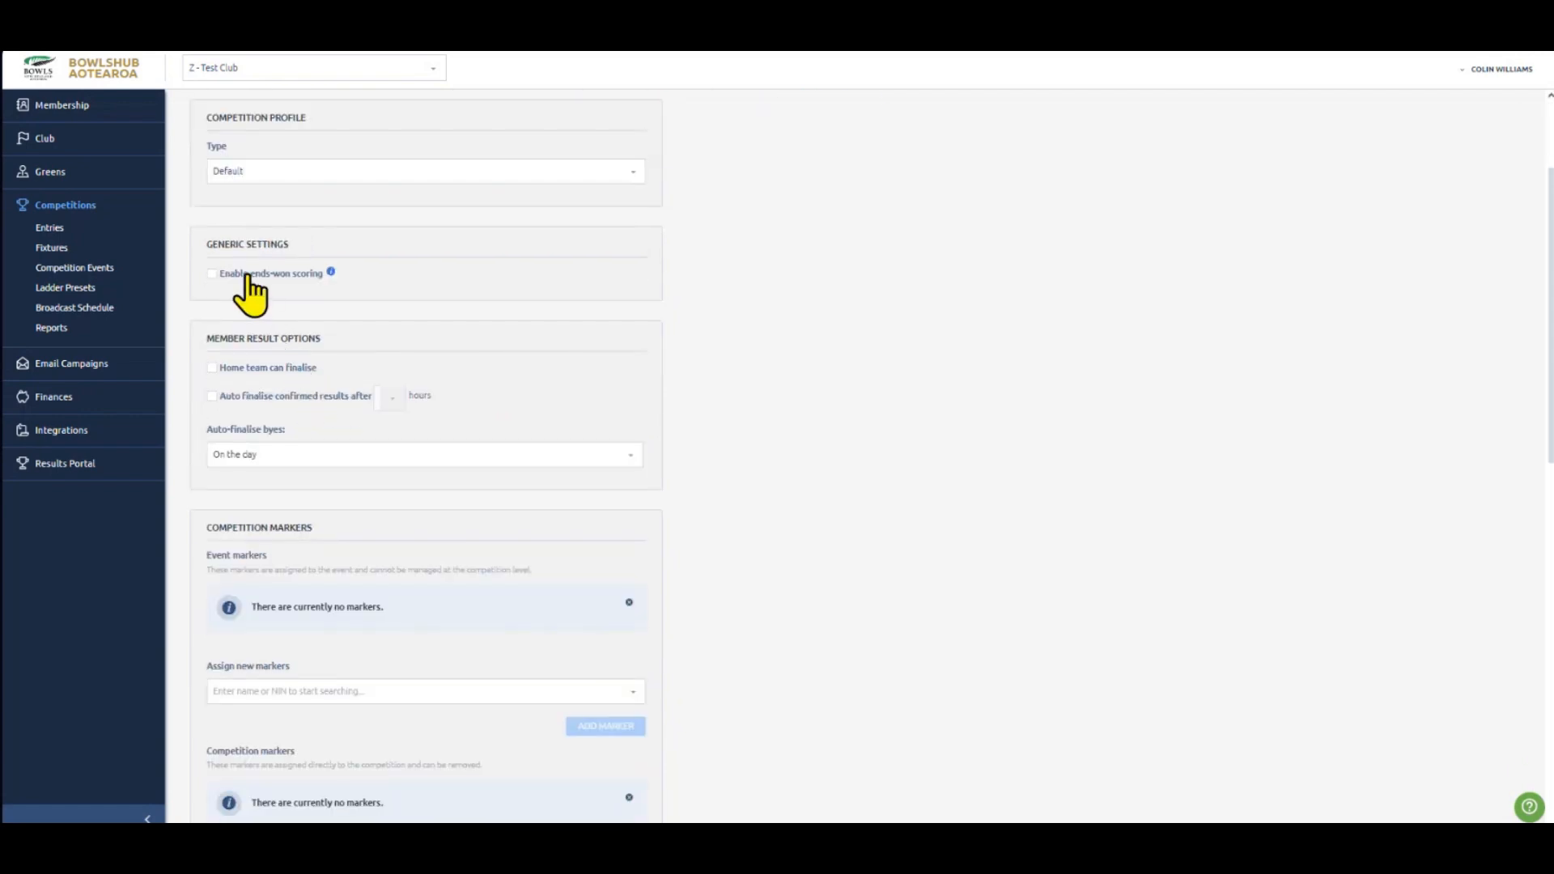
left_click(296, 280)
left_click(312, 277)
scroll(362, 308, "down", 3)
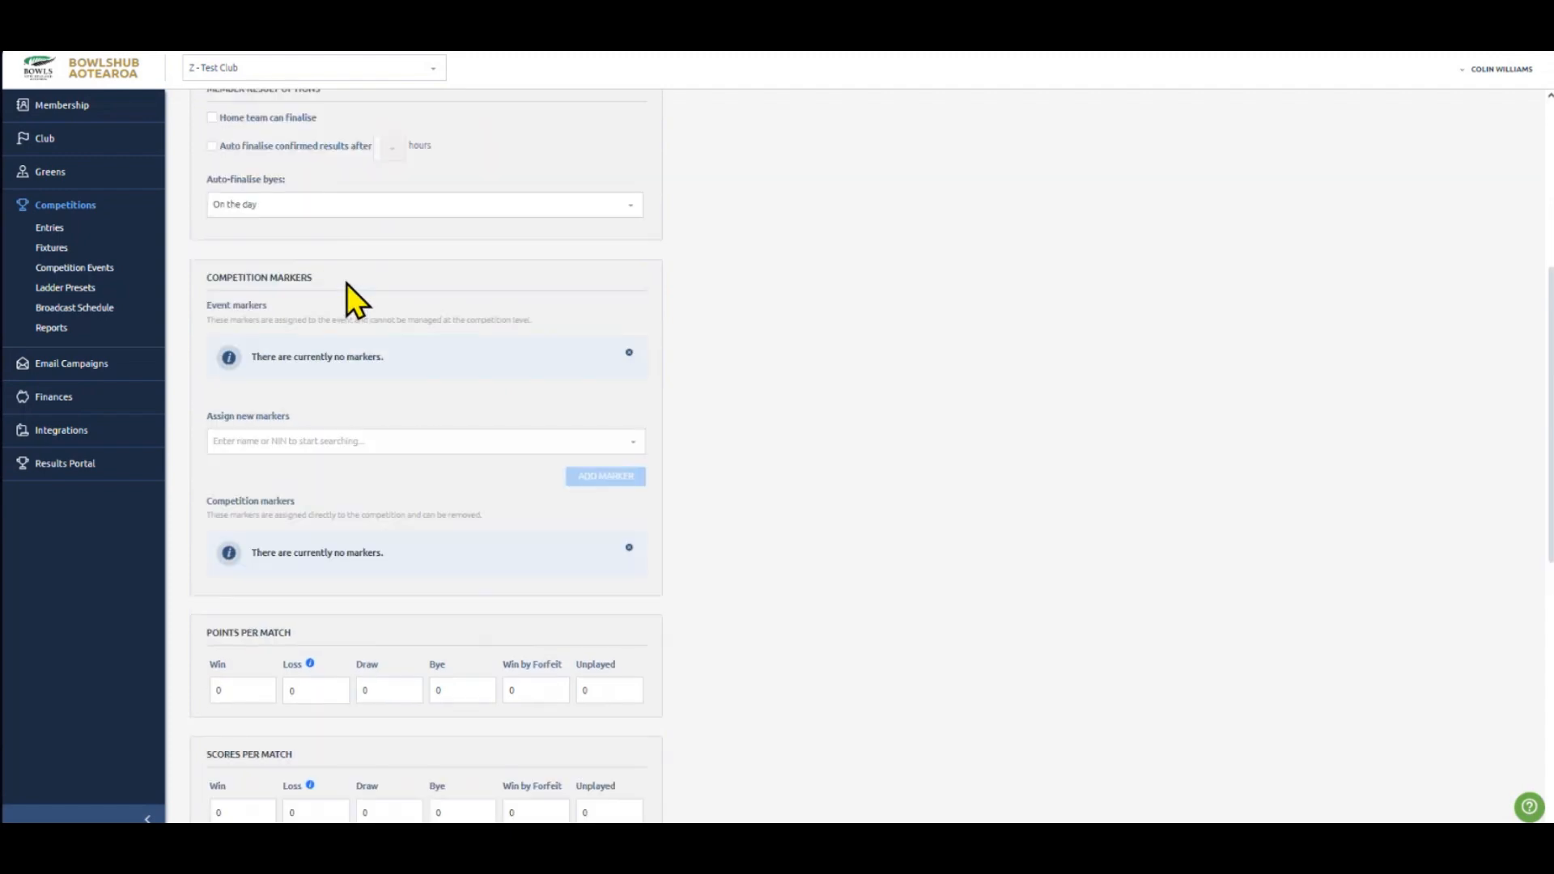
scroll(346, 283, "up", 1)
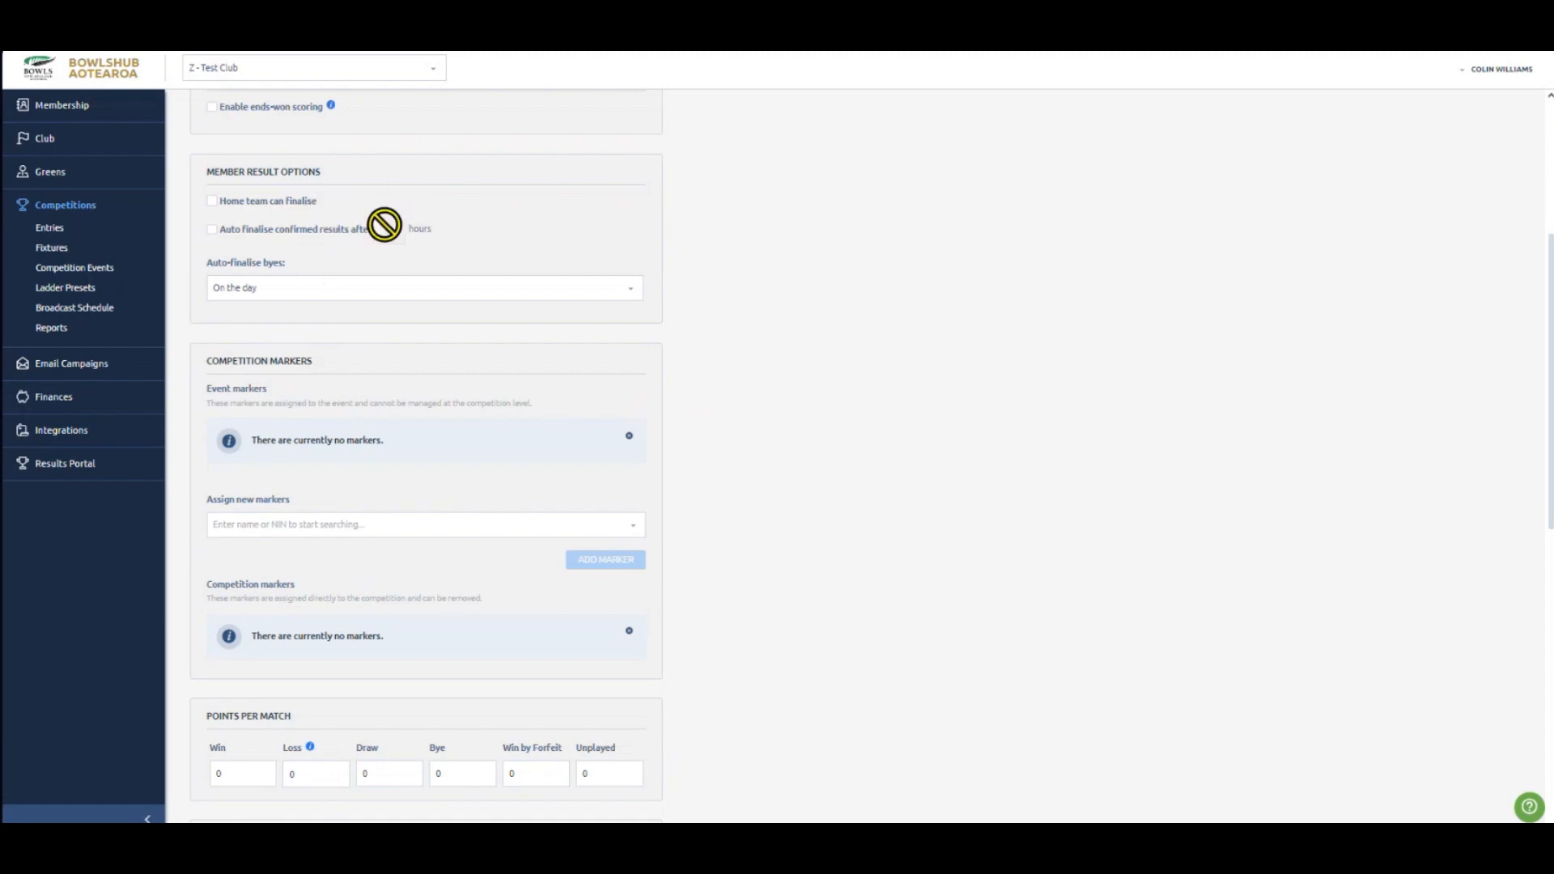
scroll(428, 259, "down", 1)
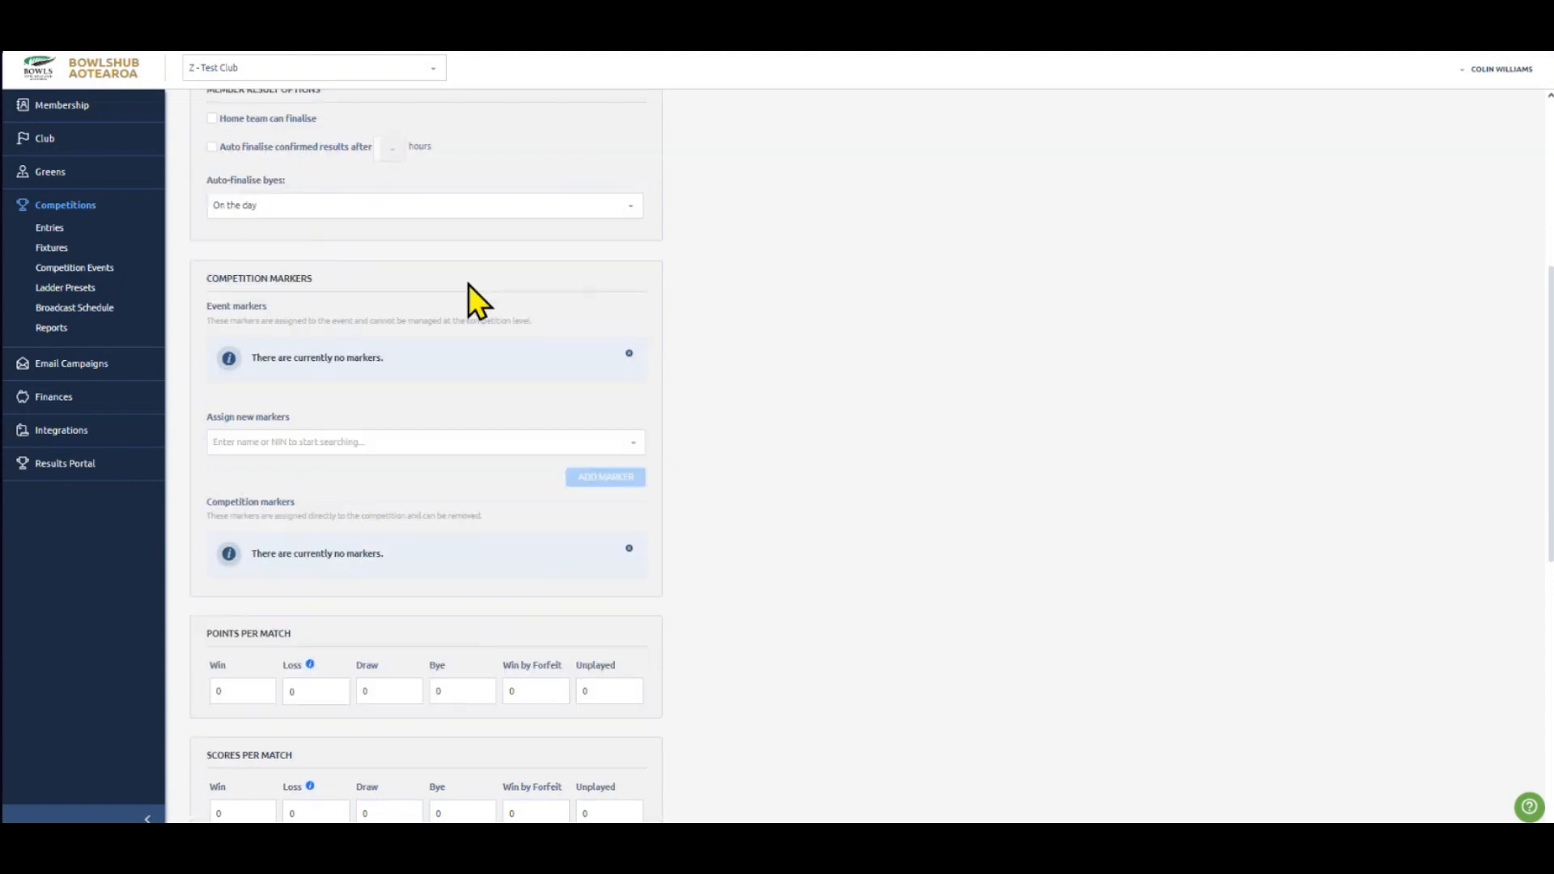
scroll(404, 243, "up", 1)
scroll(340, 247, "down", 2)
scroll(292, 235, "down", 2)
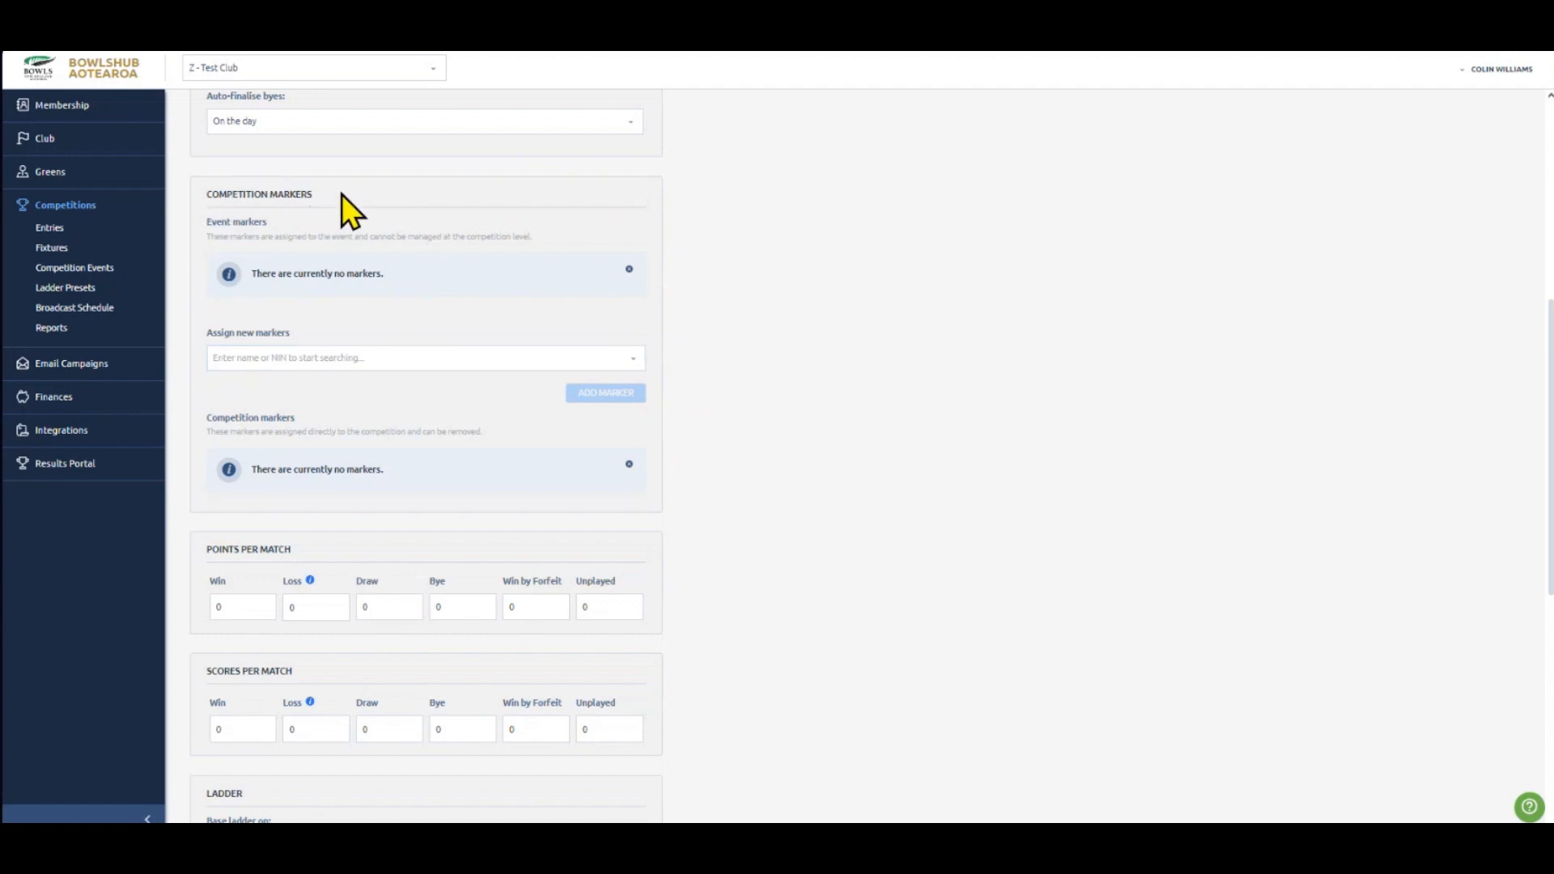
left_click(318, 349)
scroll(343, 325, "down", 2)
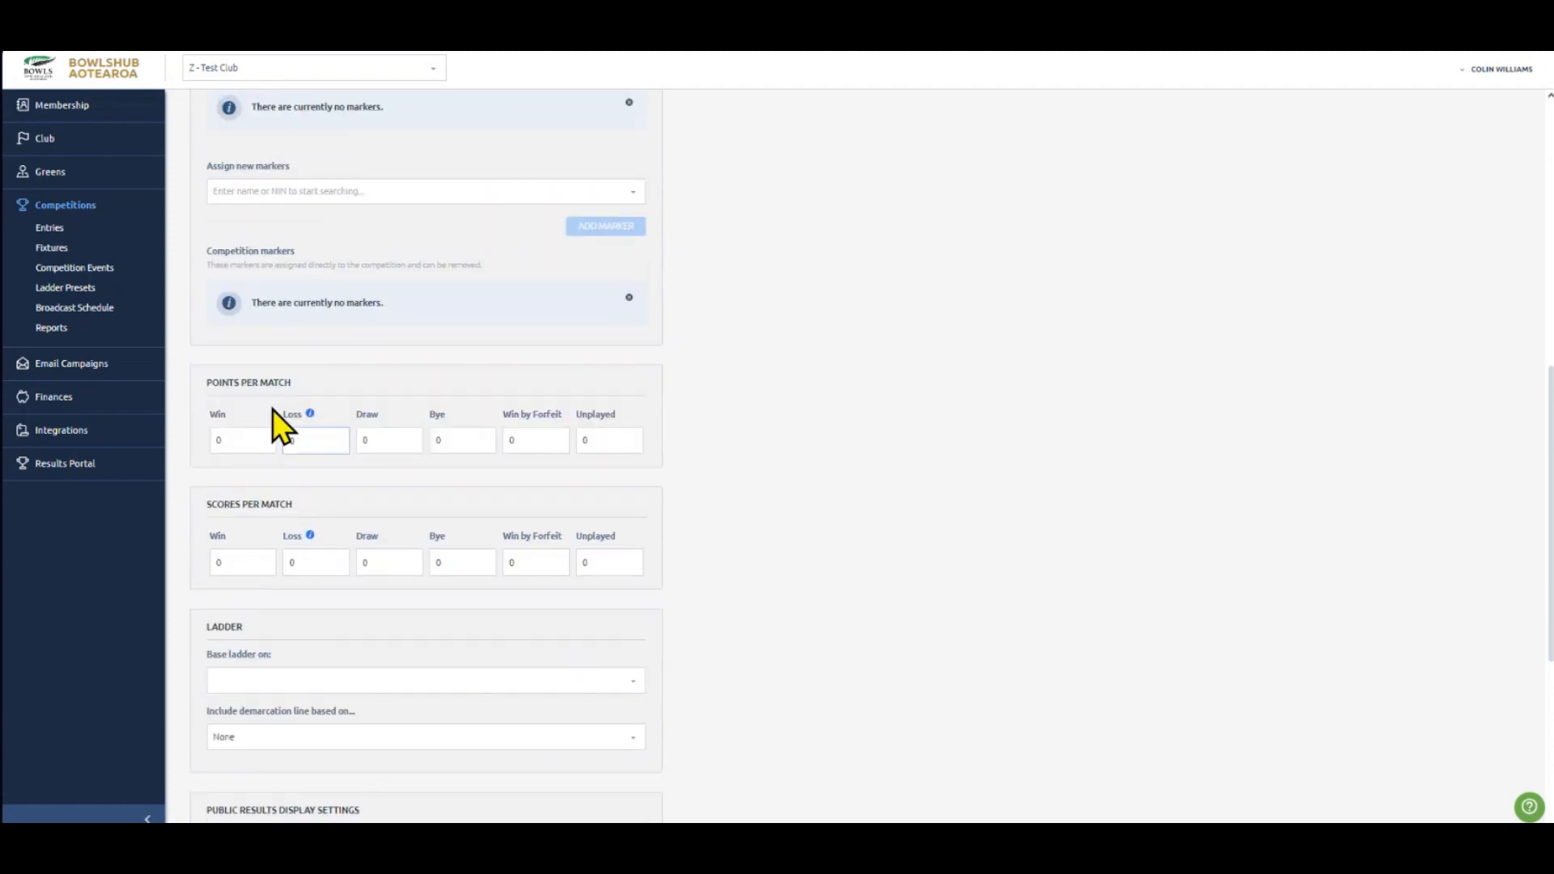
- Set the points per match to 2 for a win and 1 for a draw
scroll(270, 372, "down", 1)
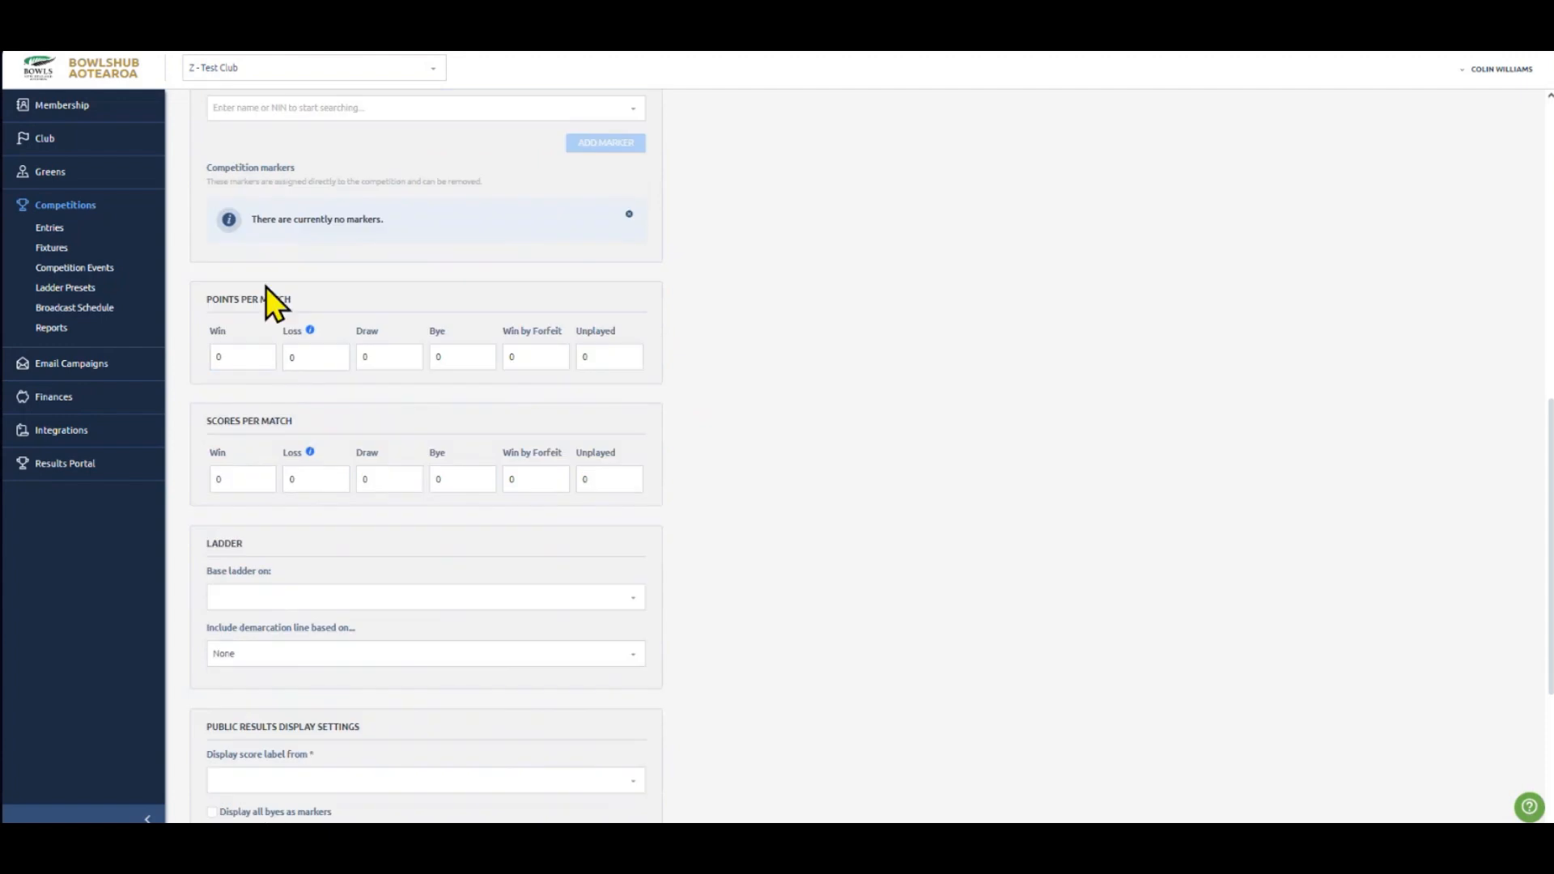
left_click(239, 357)
key("BackSpace")
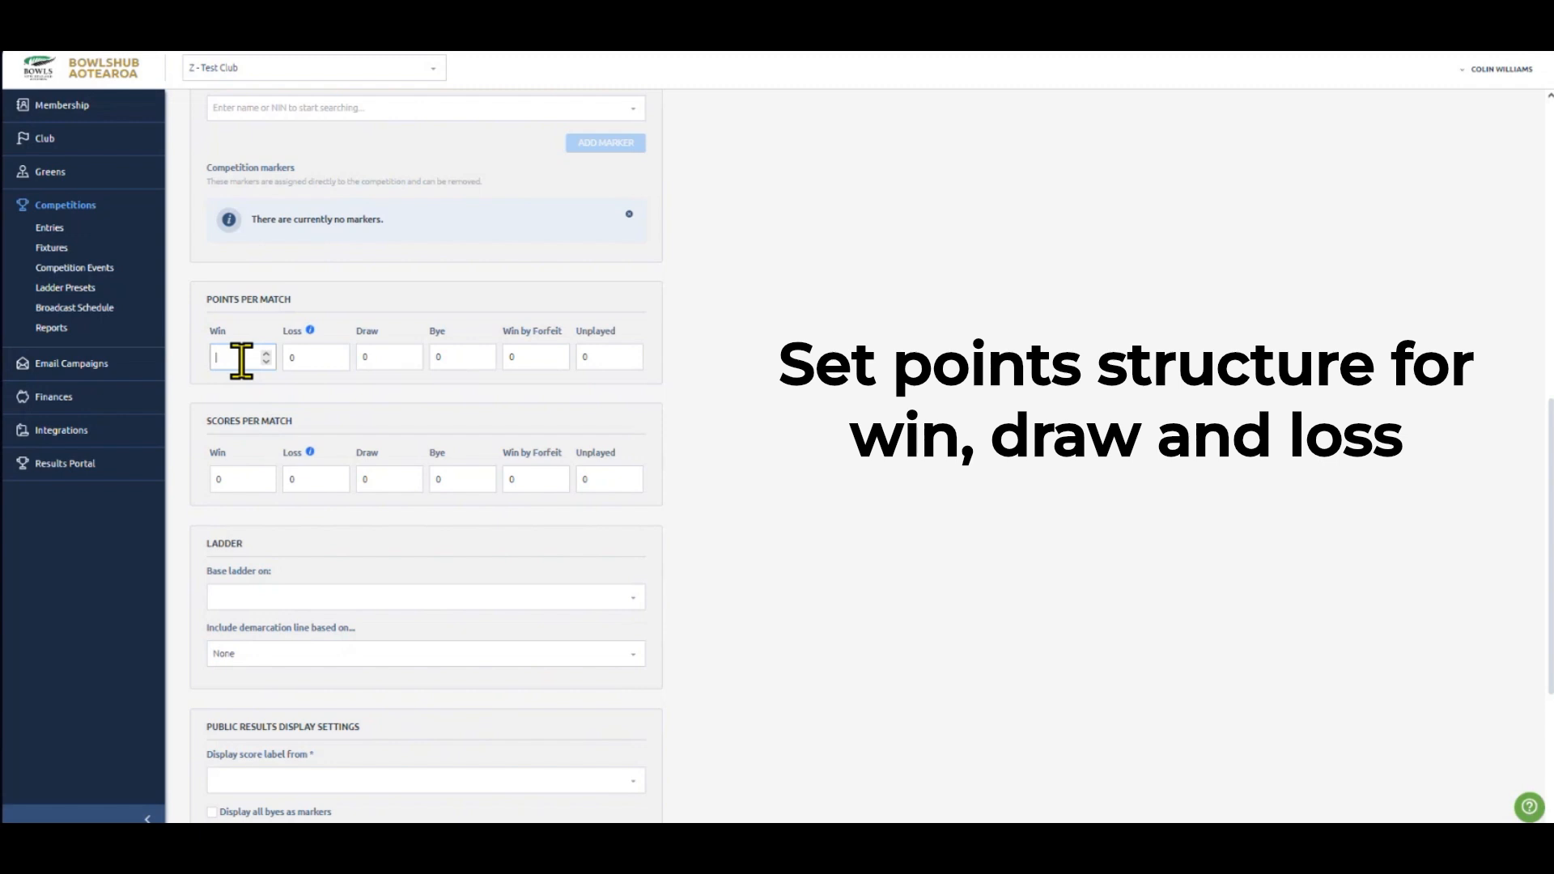
type("2")
left_click(391, 357)
key("BackSpace")
type("1")
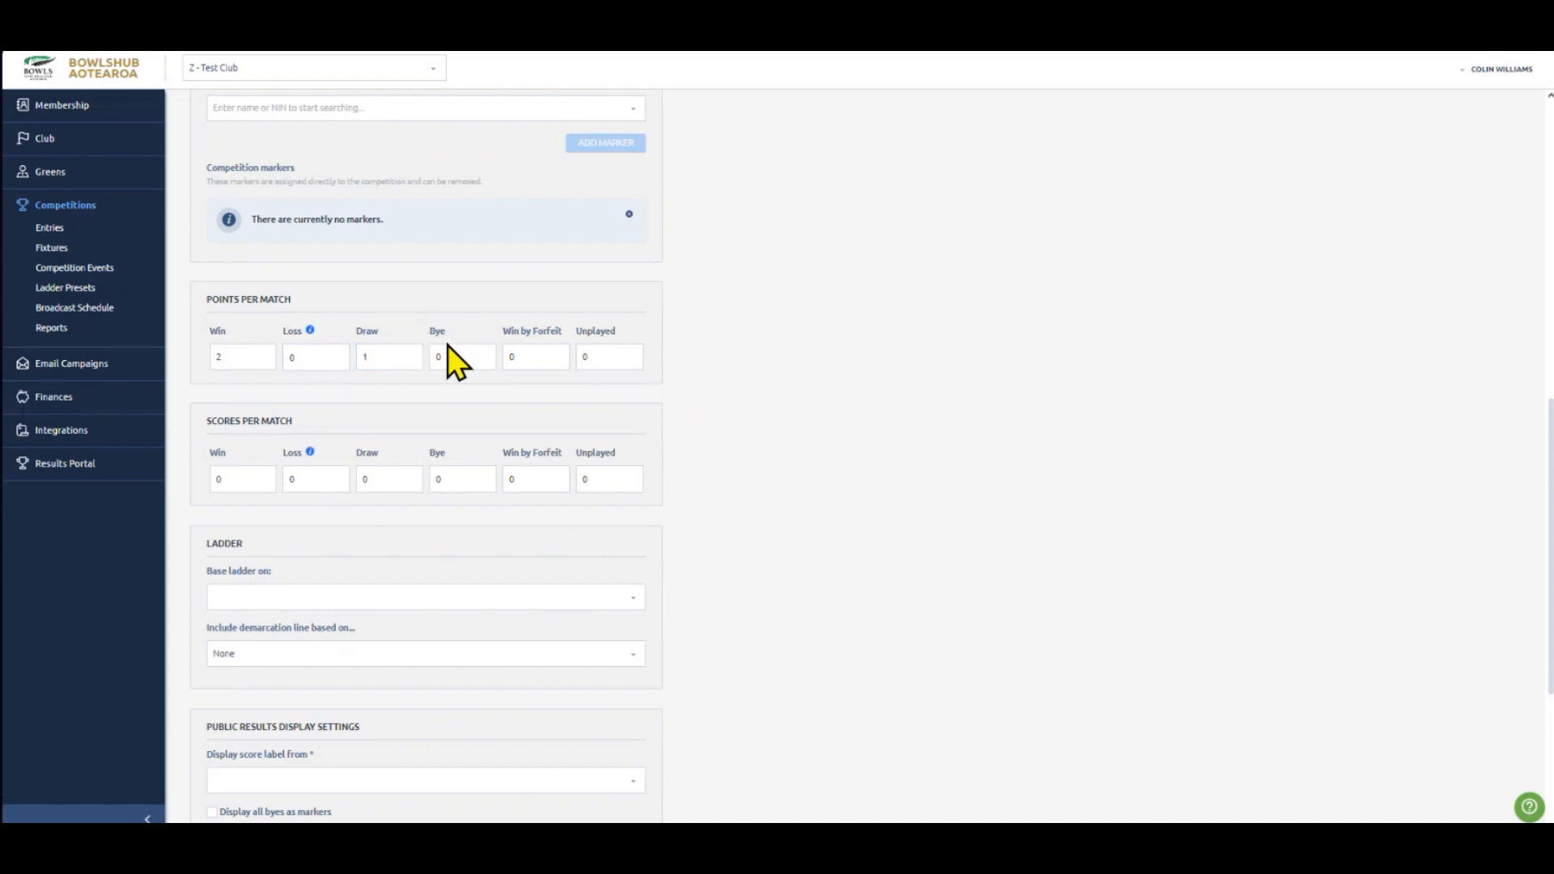
- Set the points per match for a win by forfeit to 2
left_click(466, 356)
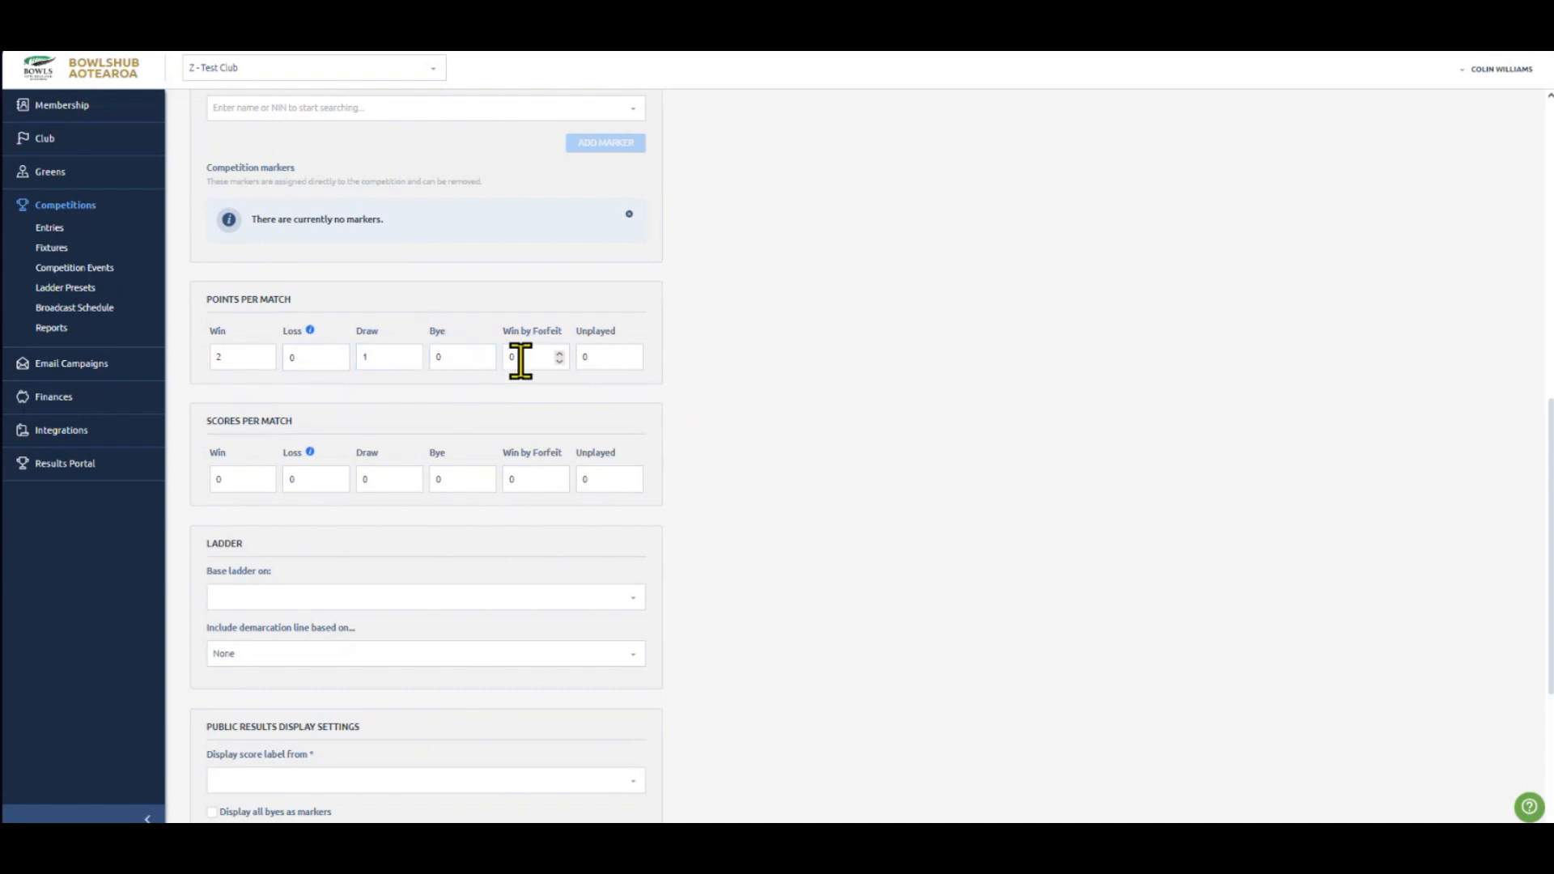
left_click(538, 357)
key("BackSpace")
type("2")
left_click(547, 294)
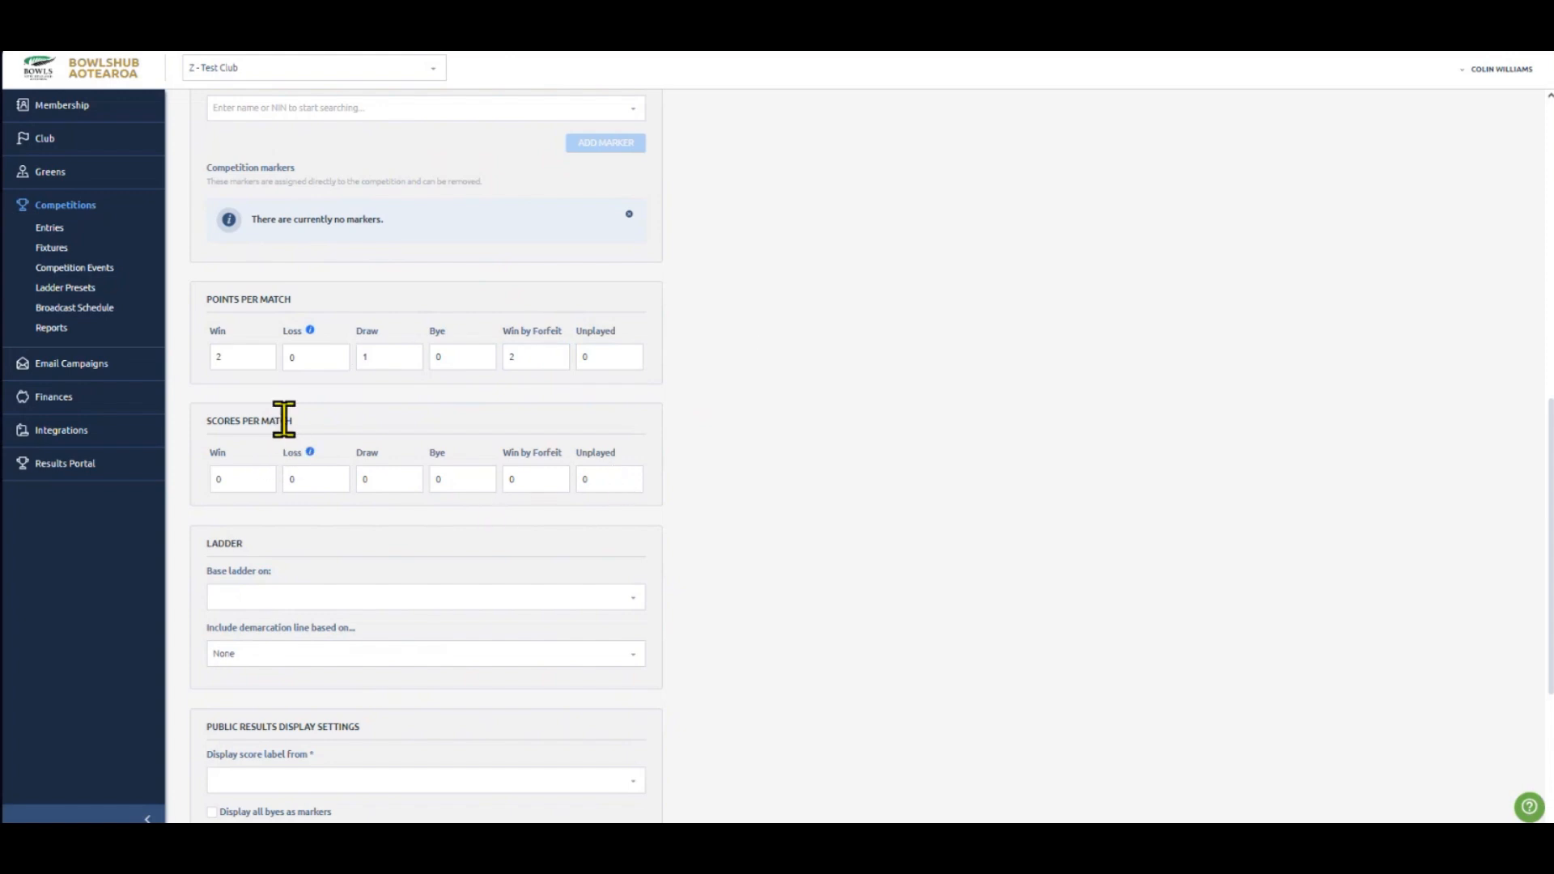
- Base the ladder ranking on the system preset "wins"
scroll(283, 408, "down", 1)
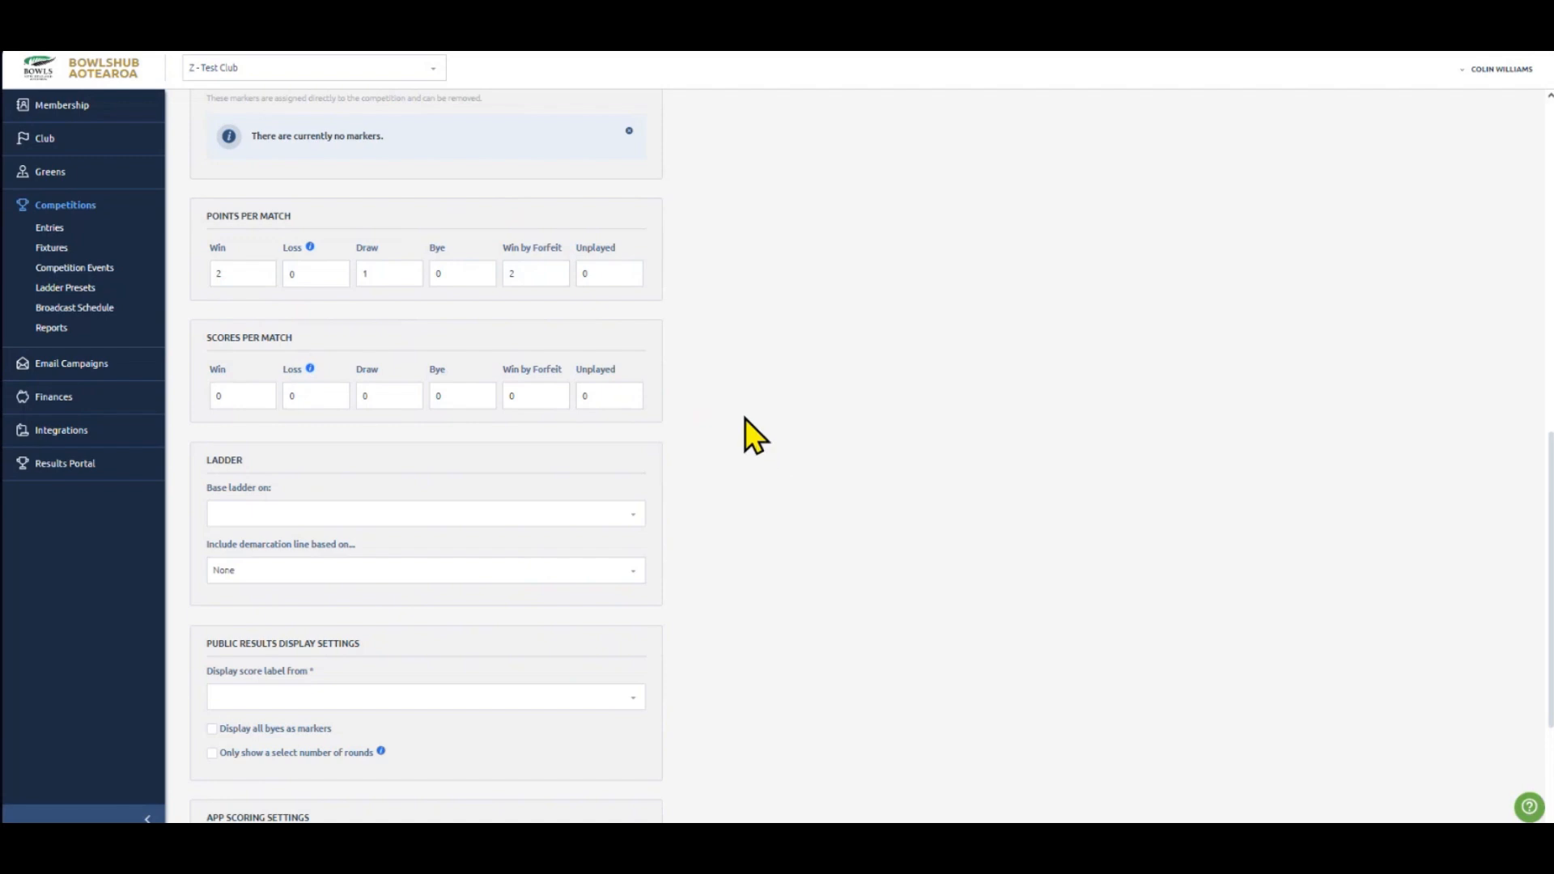
scroll(324, 429, "down", 1)
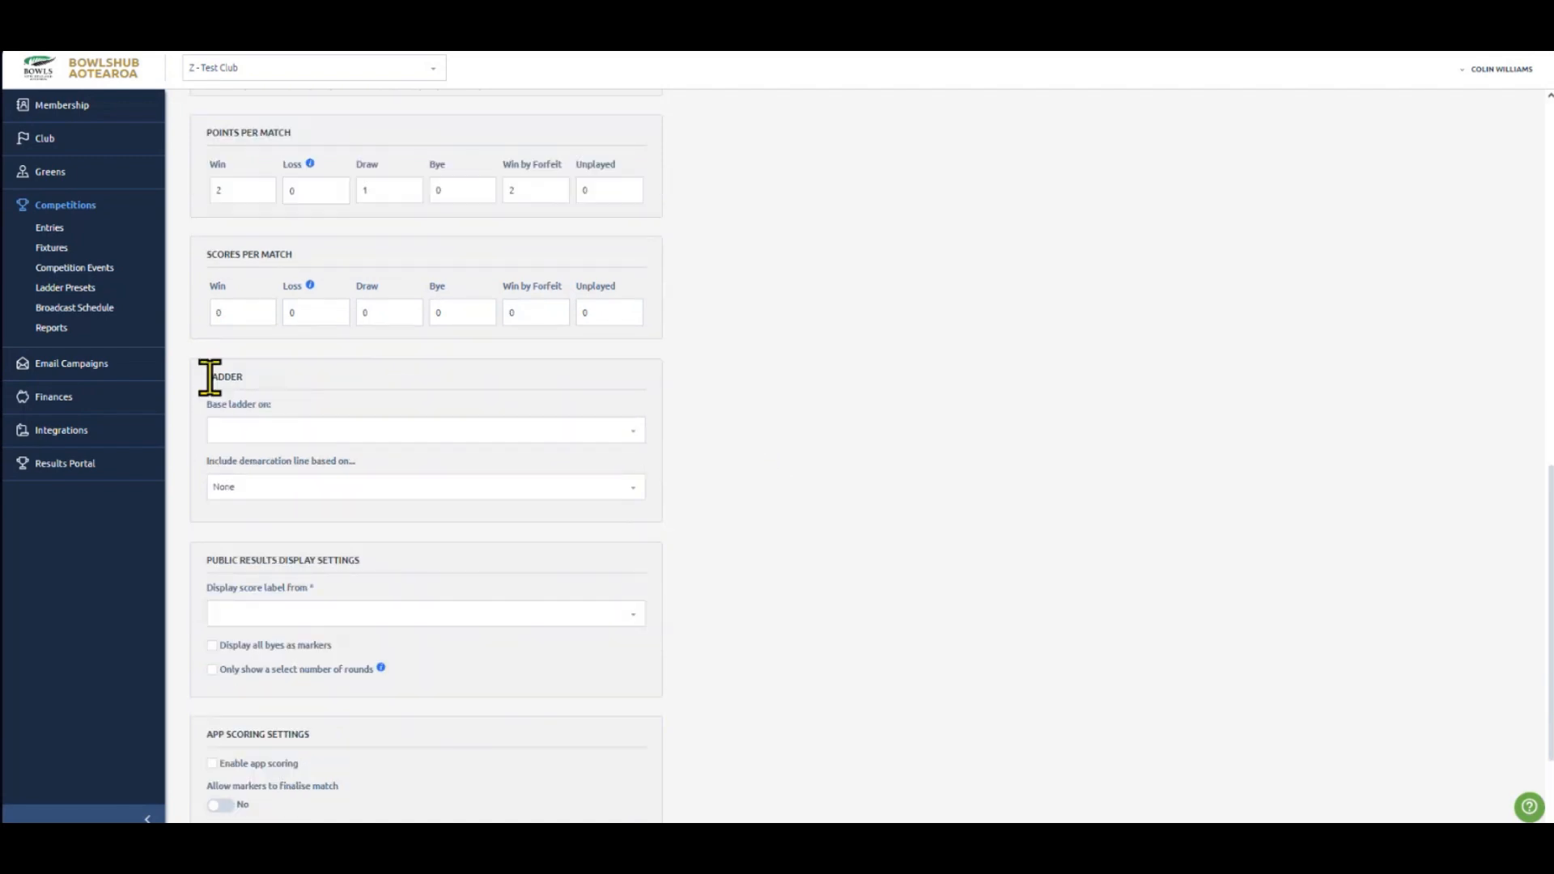
left_click(291, 429)
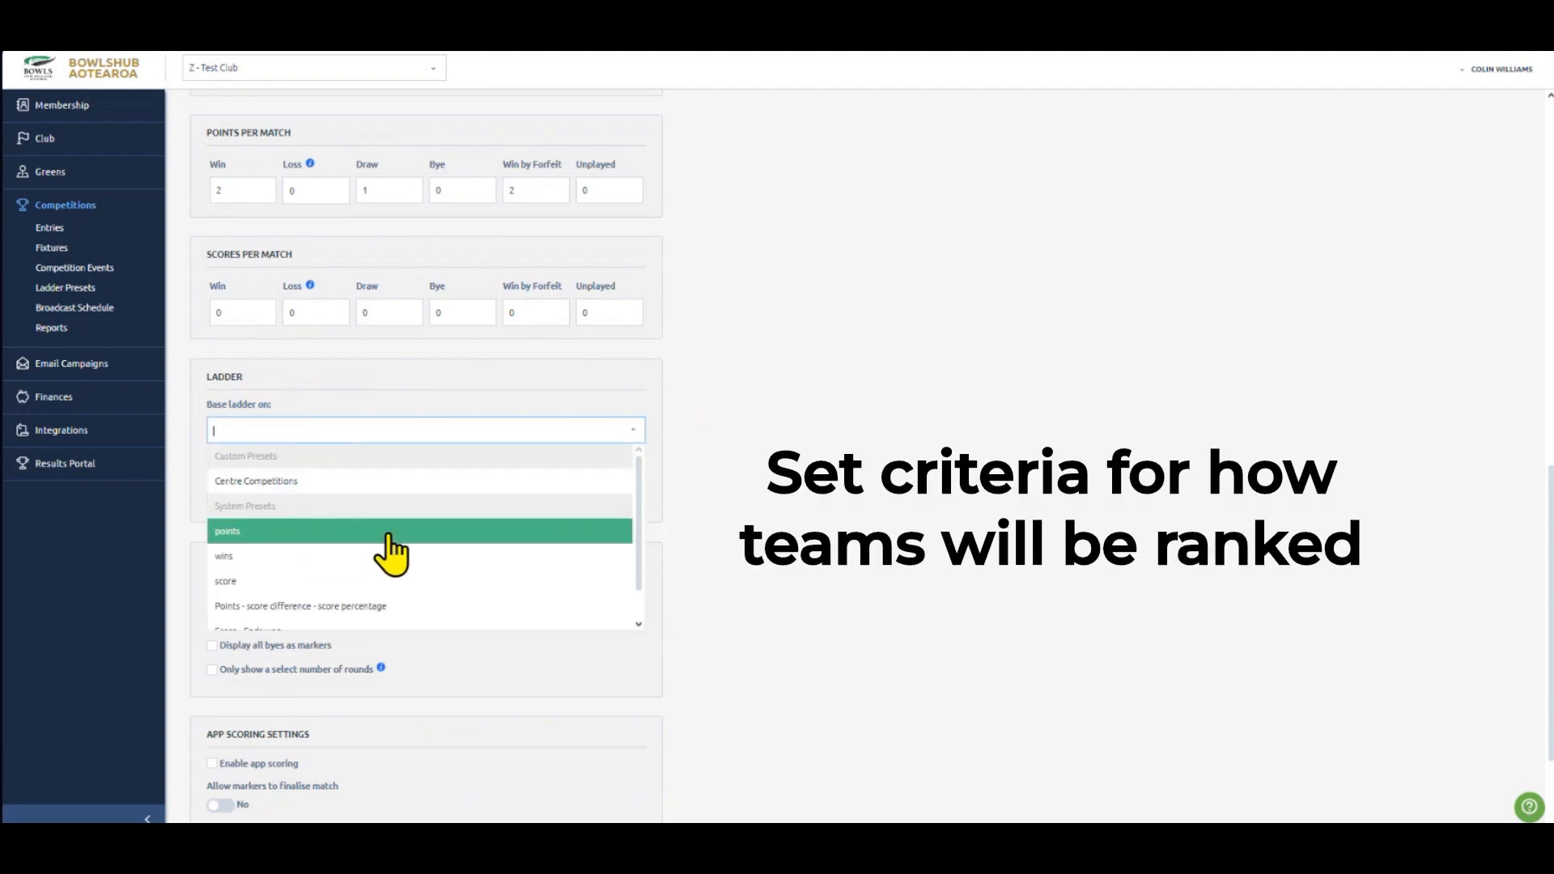
scroll(391, 552, "down", 2)
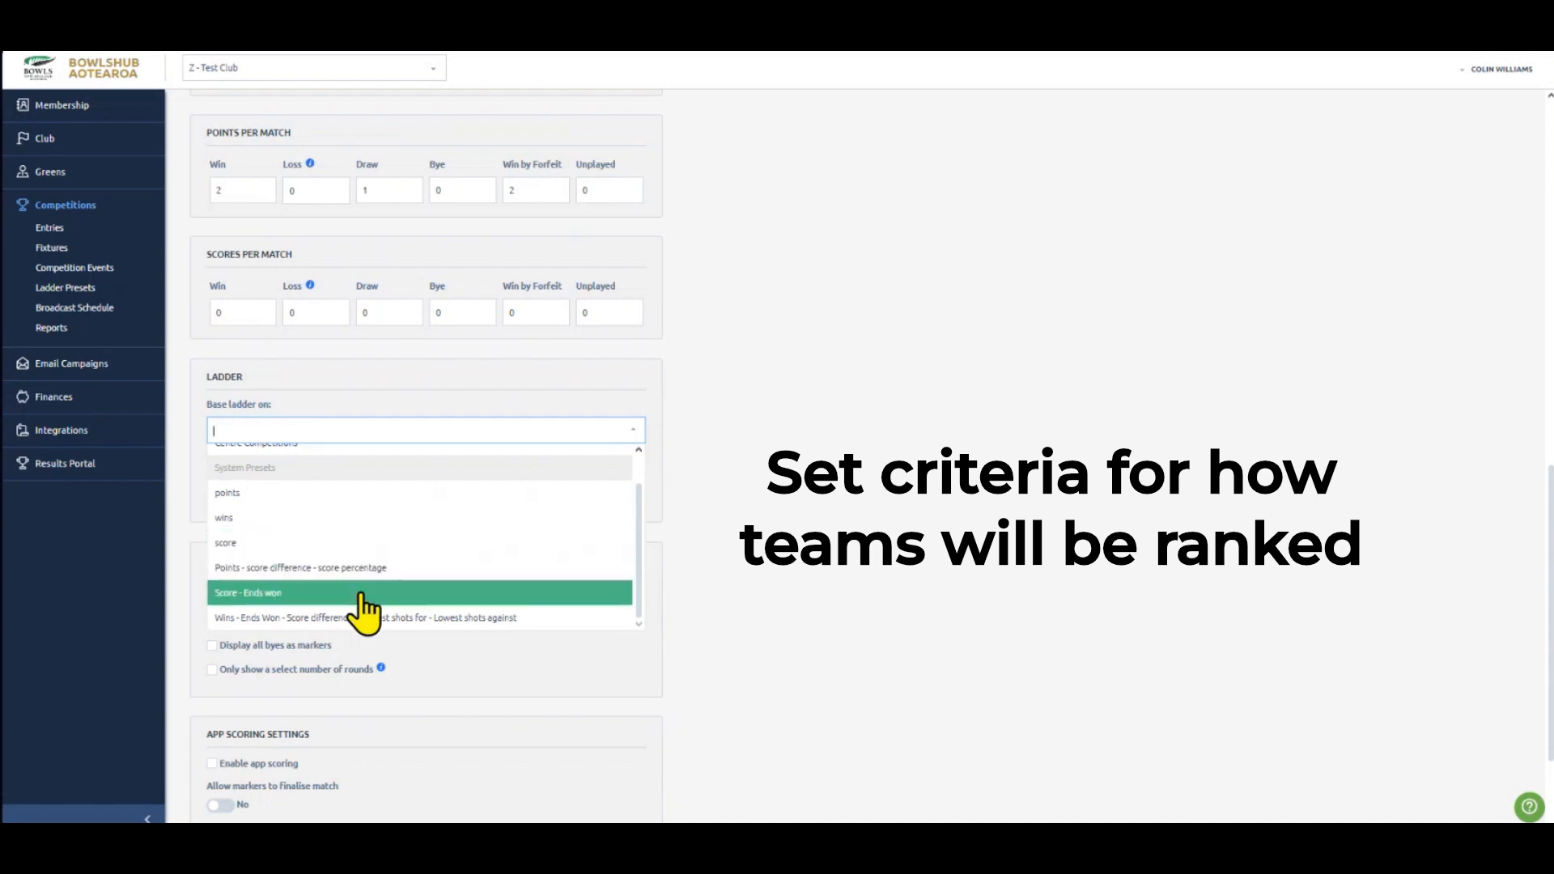
left_click(335, 520)
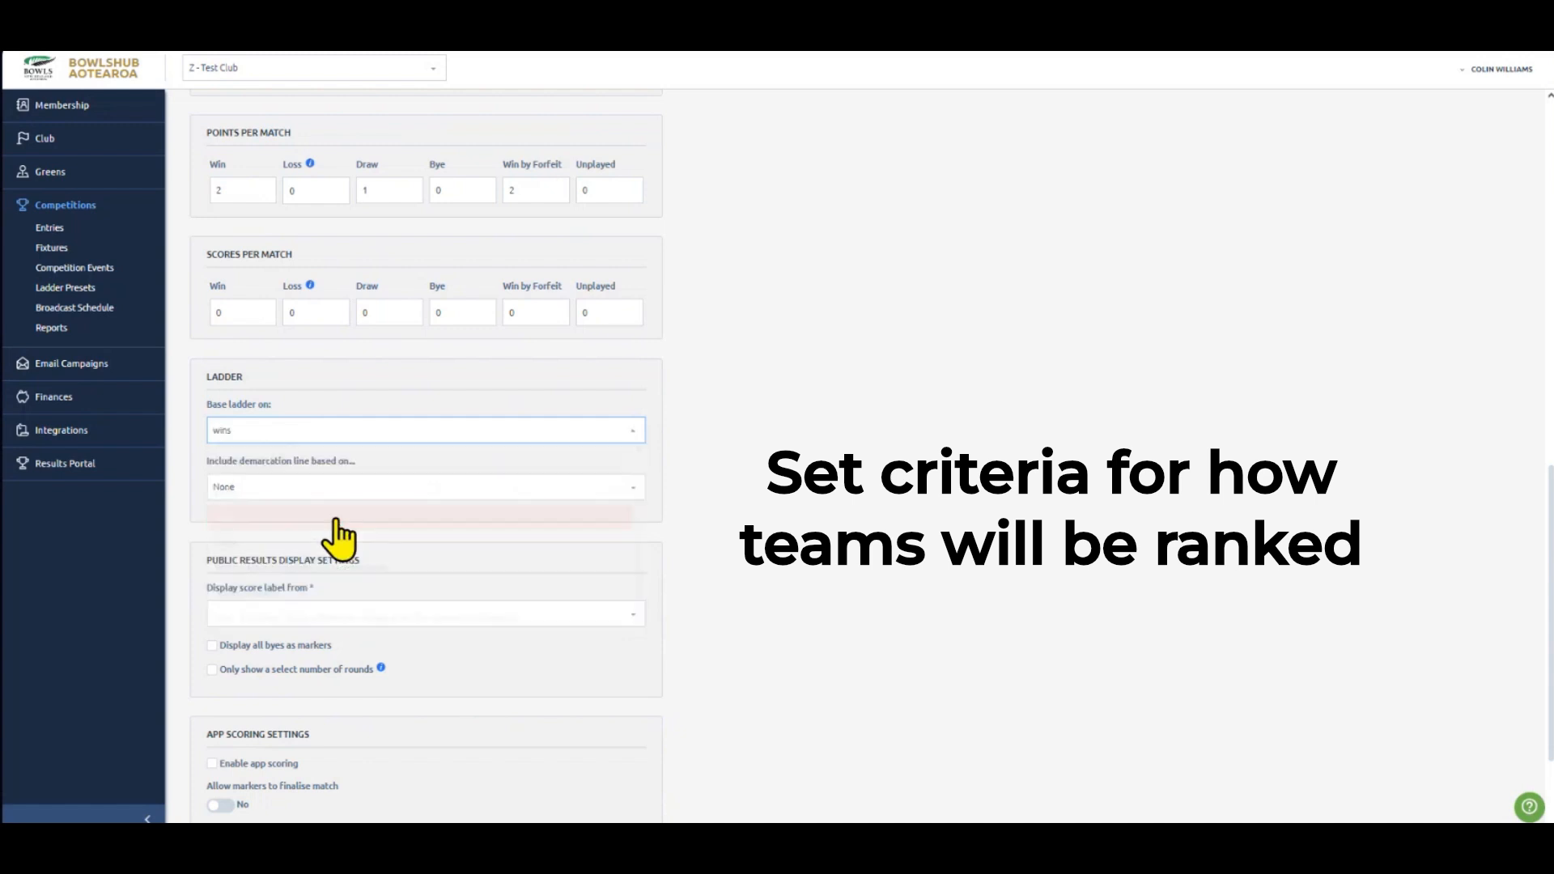
left_click(306, 429)
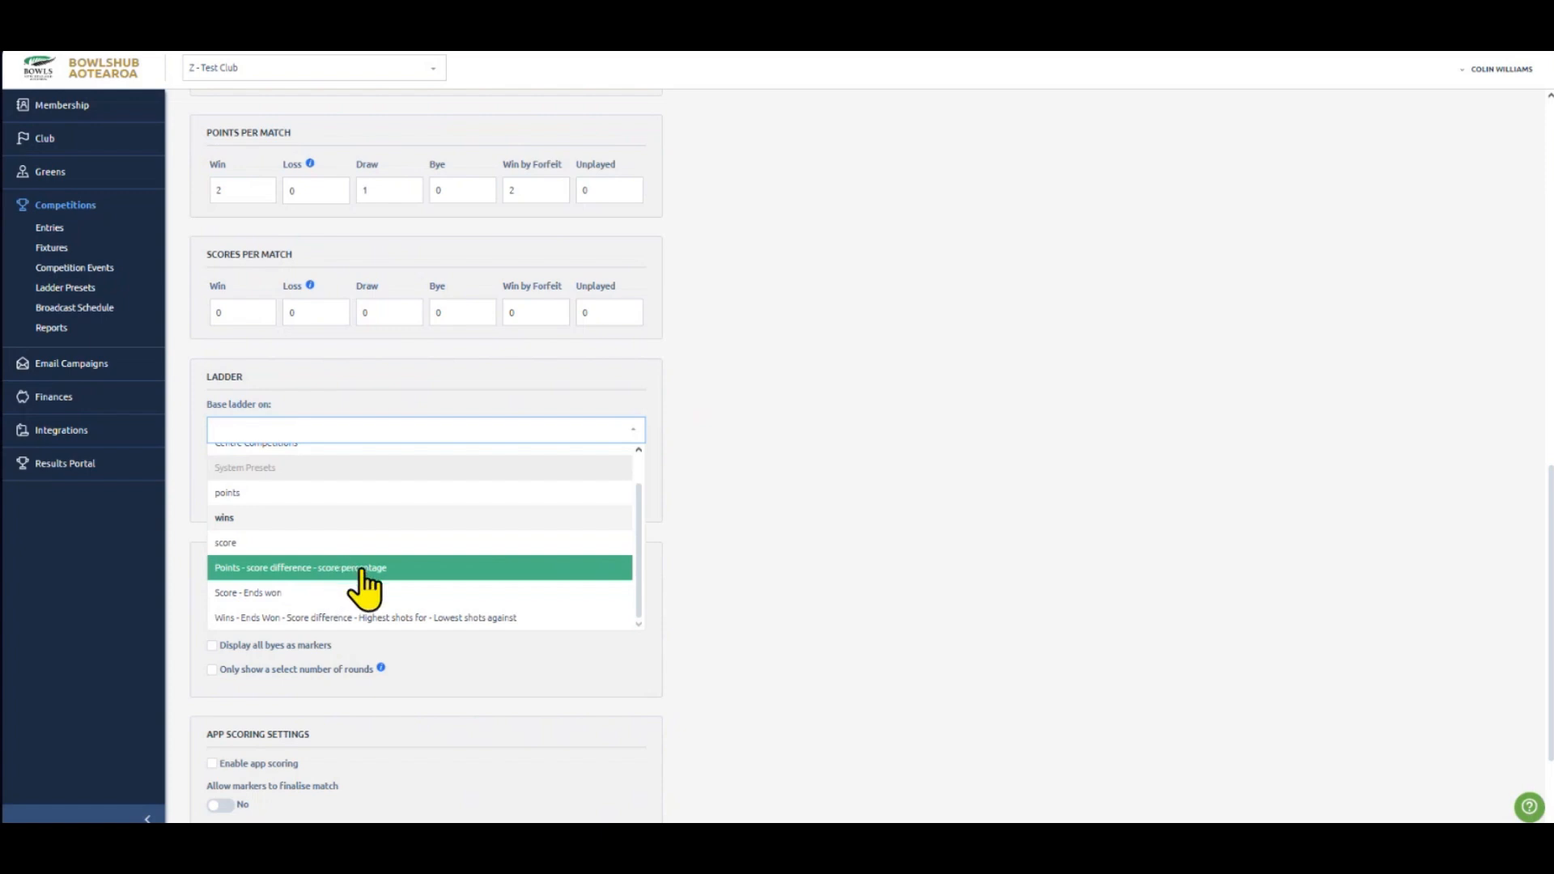
scroll(359, 580, "up", 1)
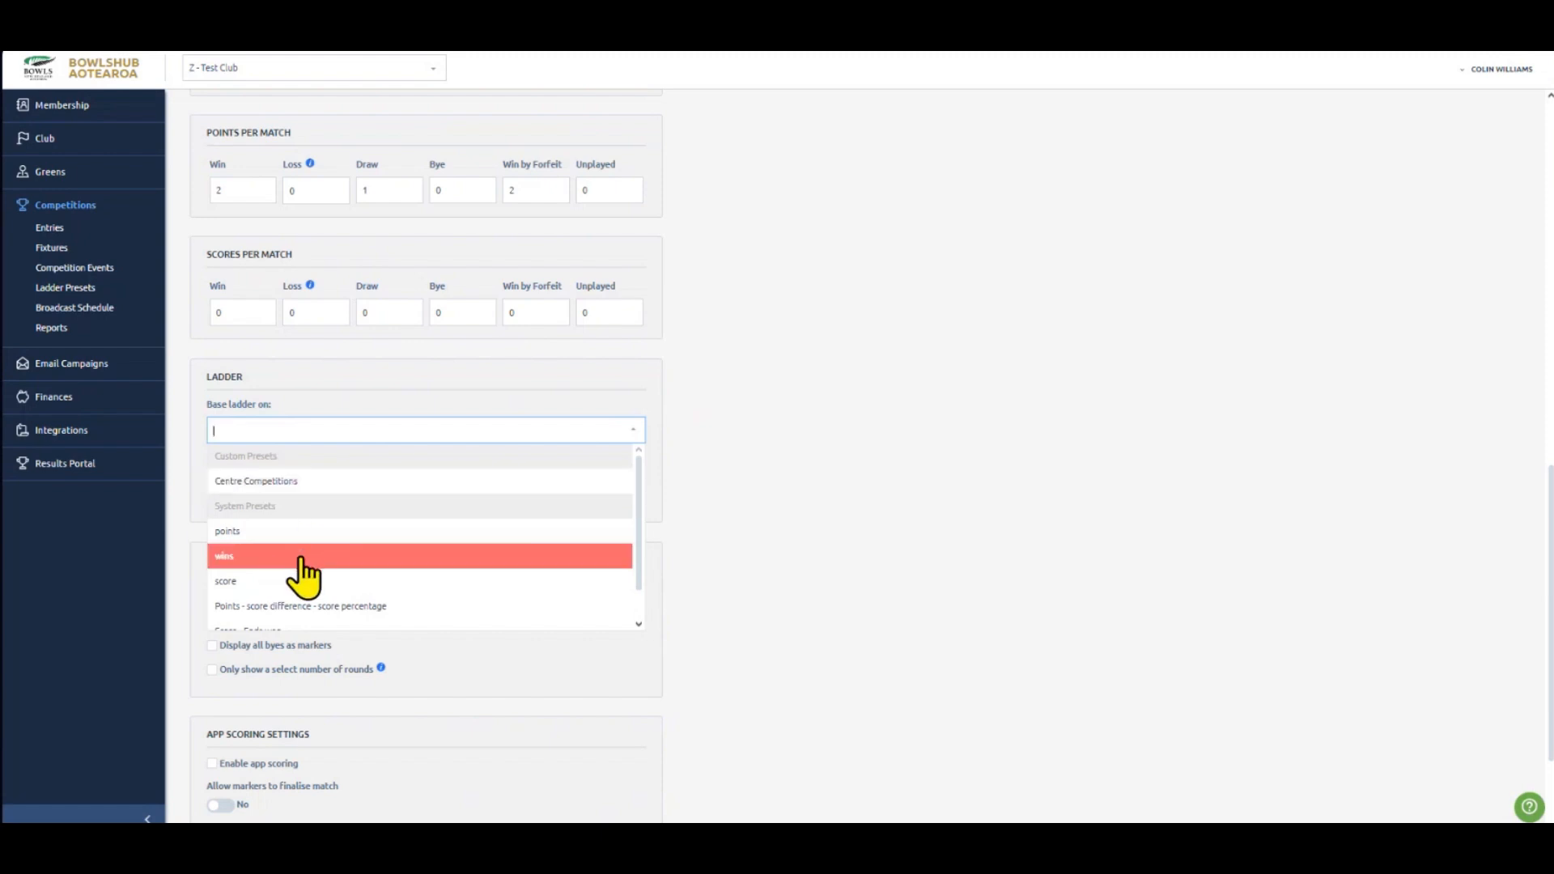
left_click_drag(247, 405, 249, 428)
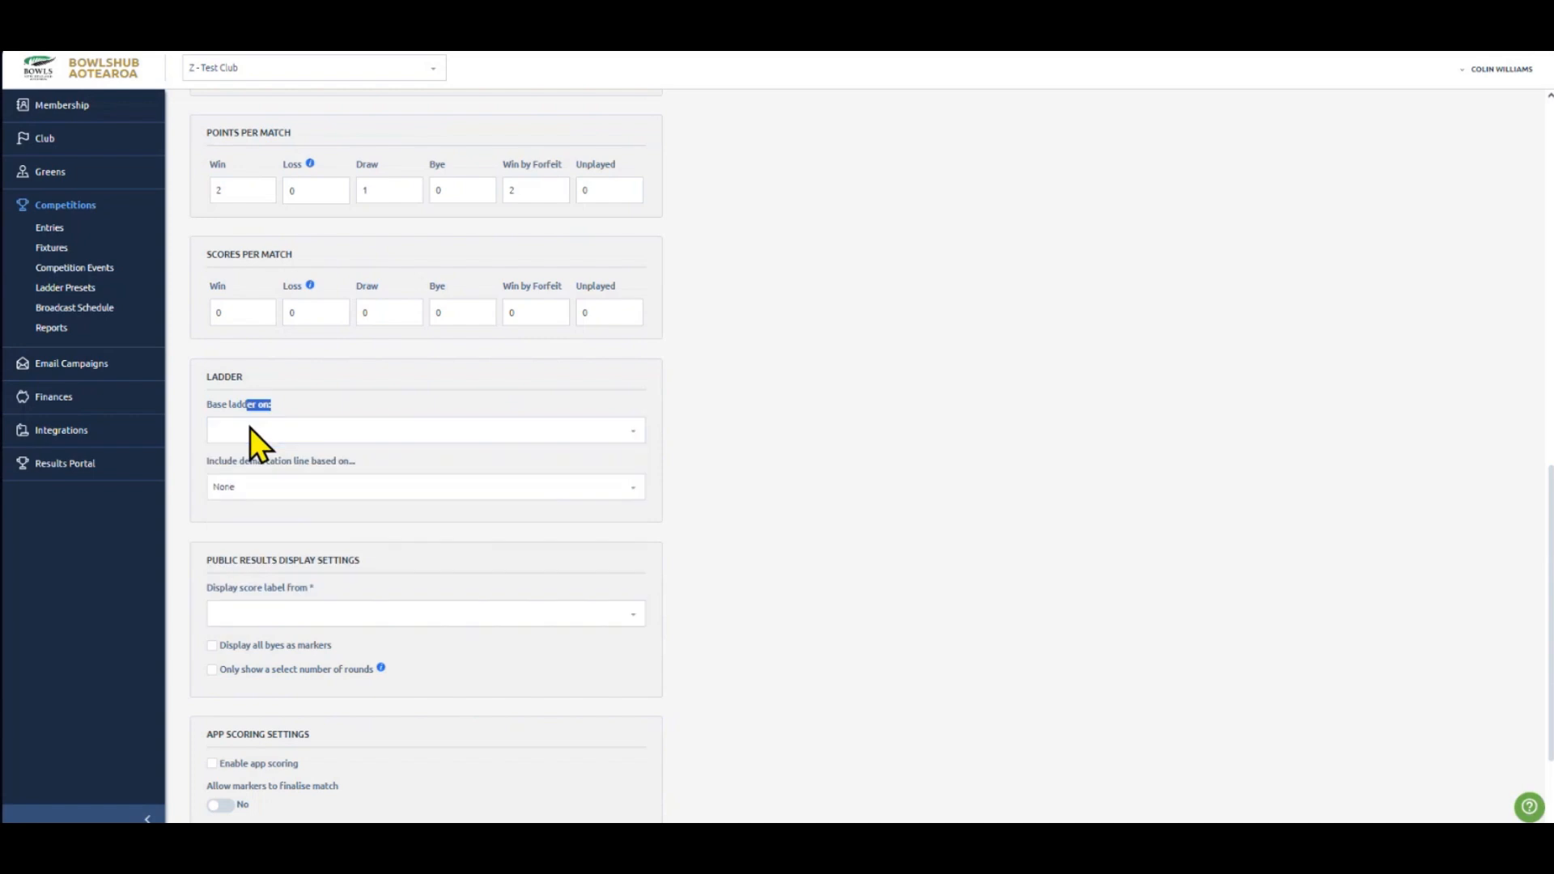
left_click(250, 430)
left_click(252, 553)
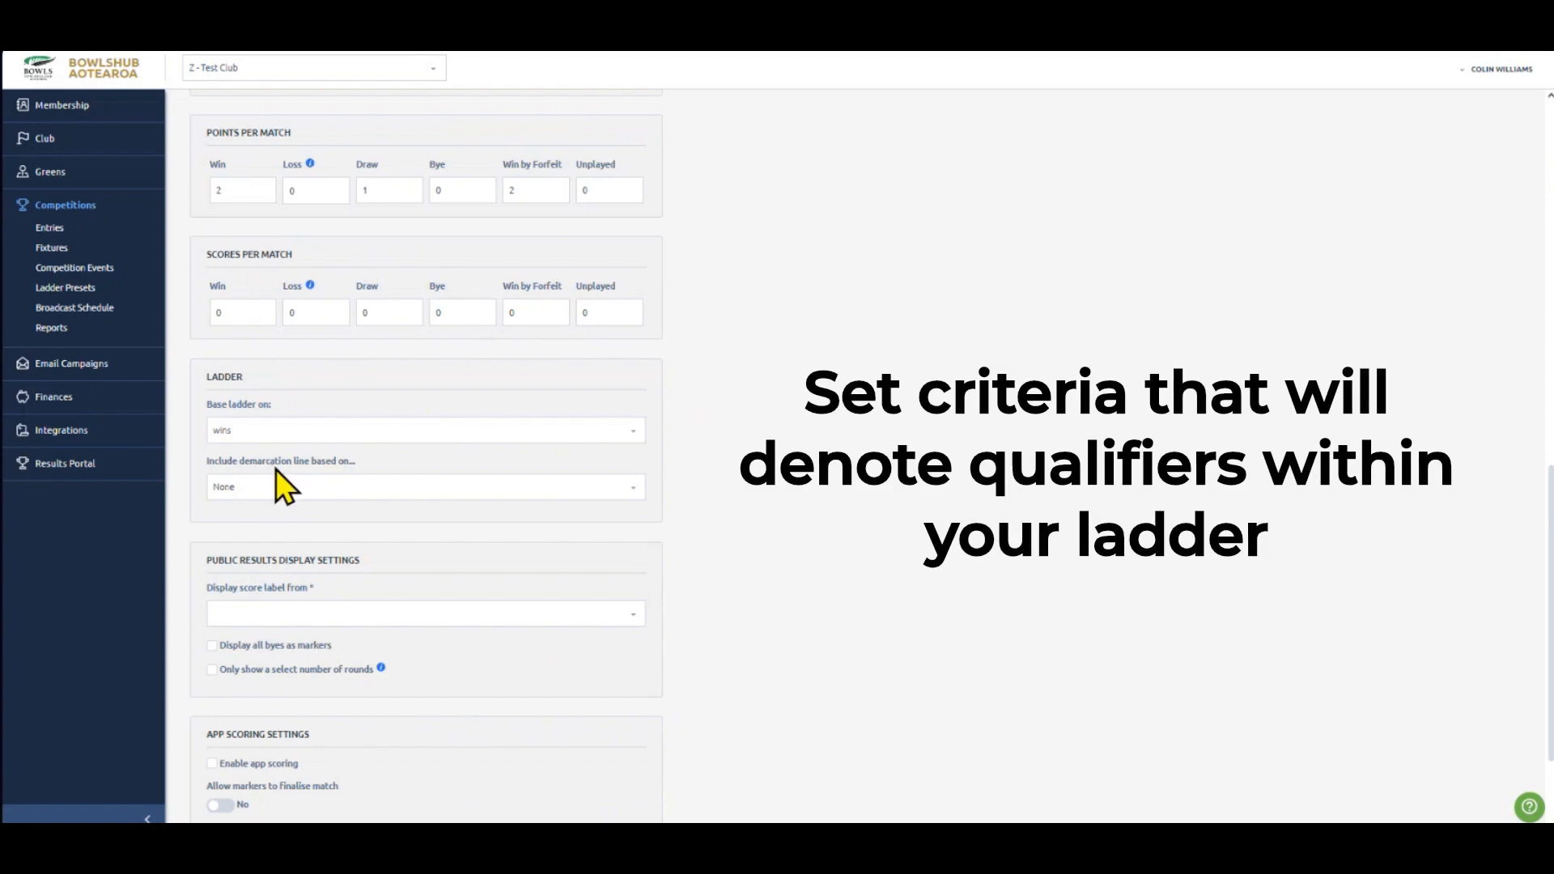
- Include a ladder demarcation line based on Number of wins, with the number of wins set to 3
left_click(364, 485)
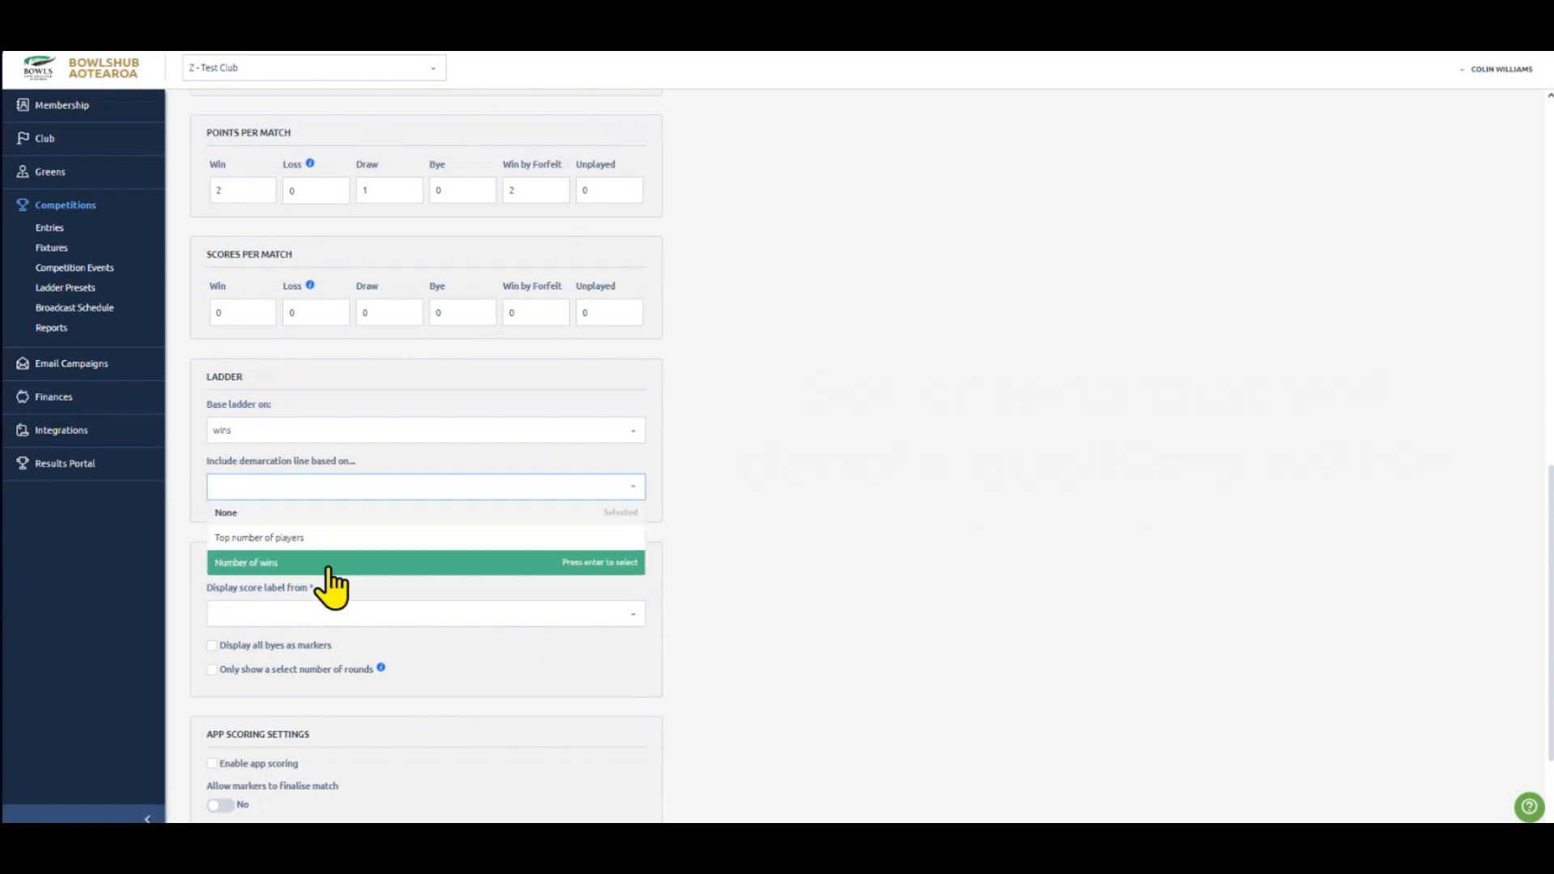
left_click(276, 565)
left_click(293, 543)
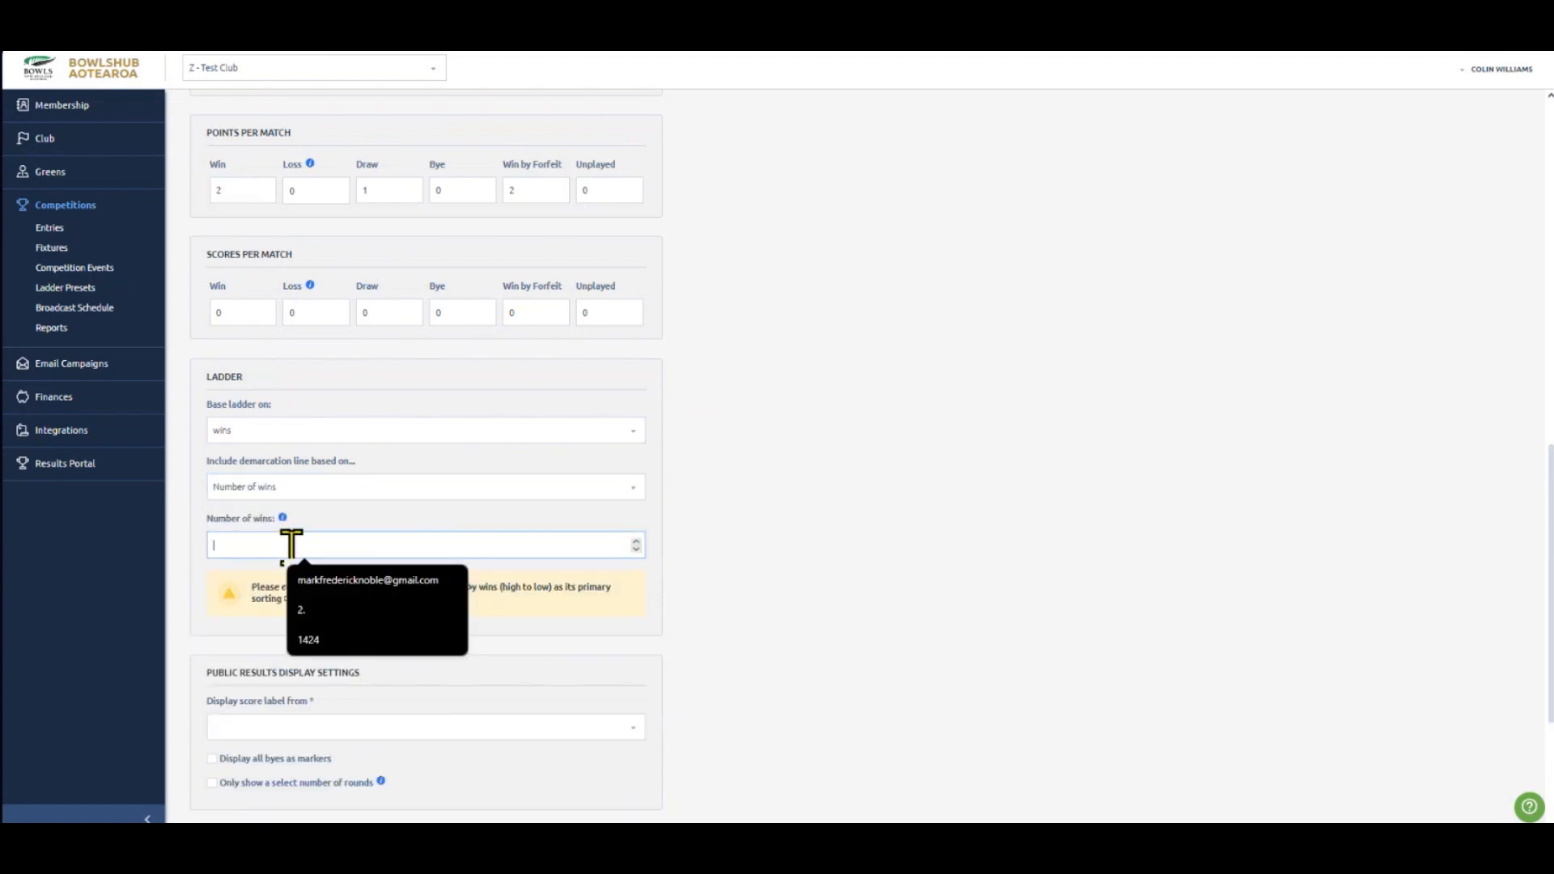
type("3")
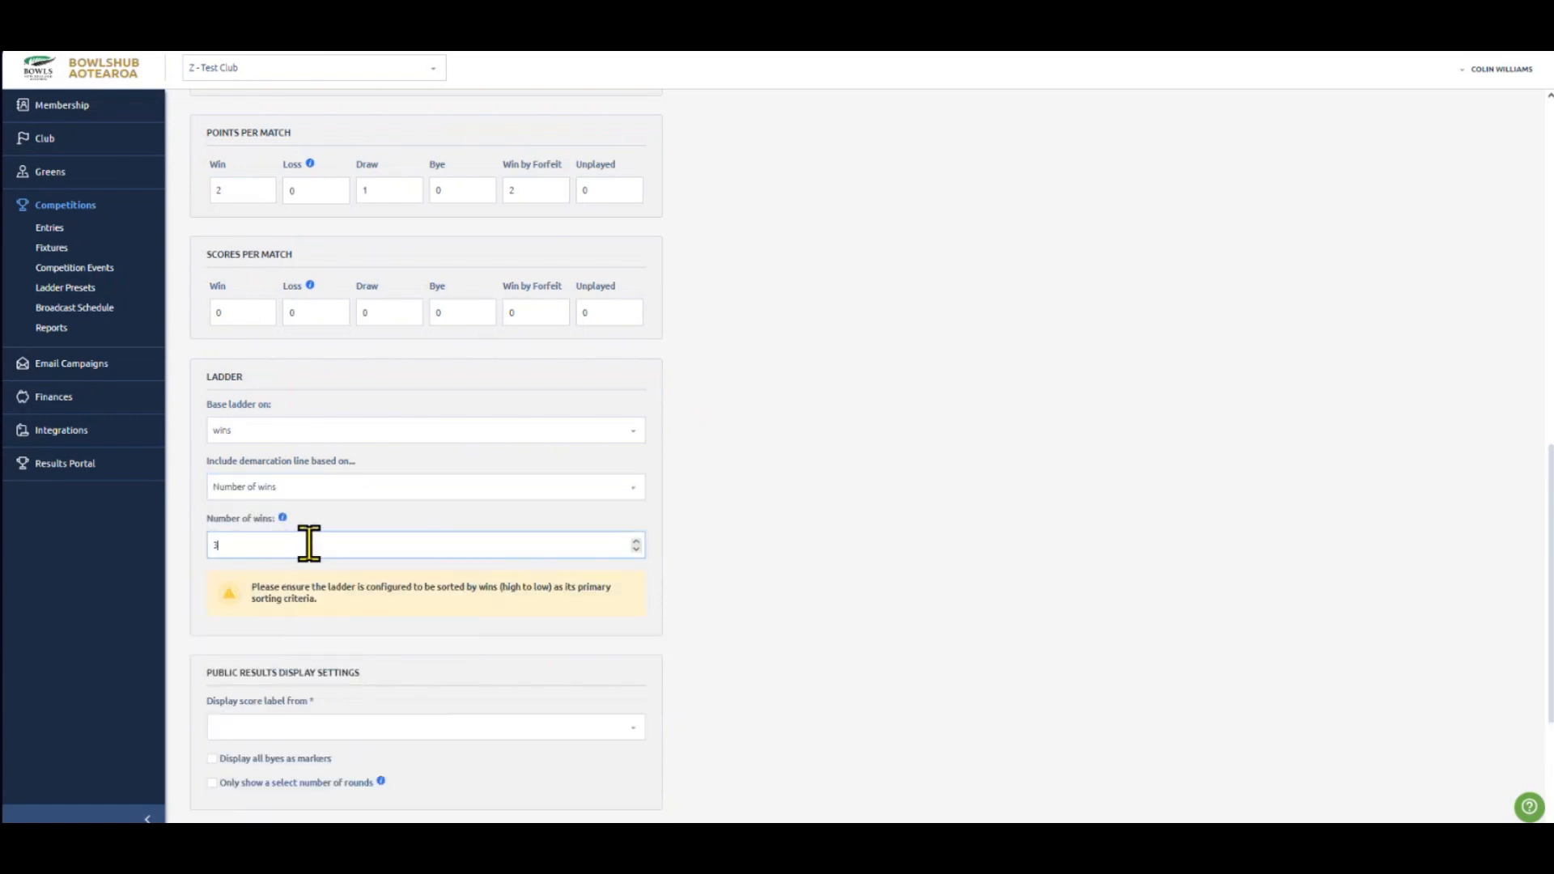
left_click(746, 508)
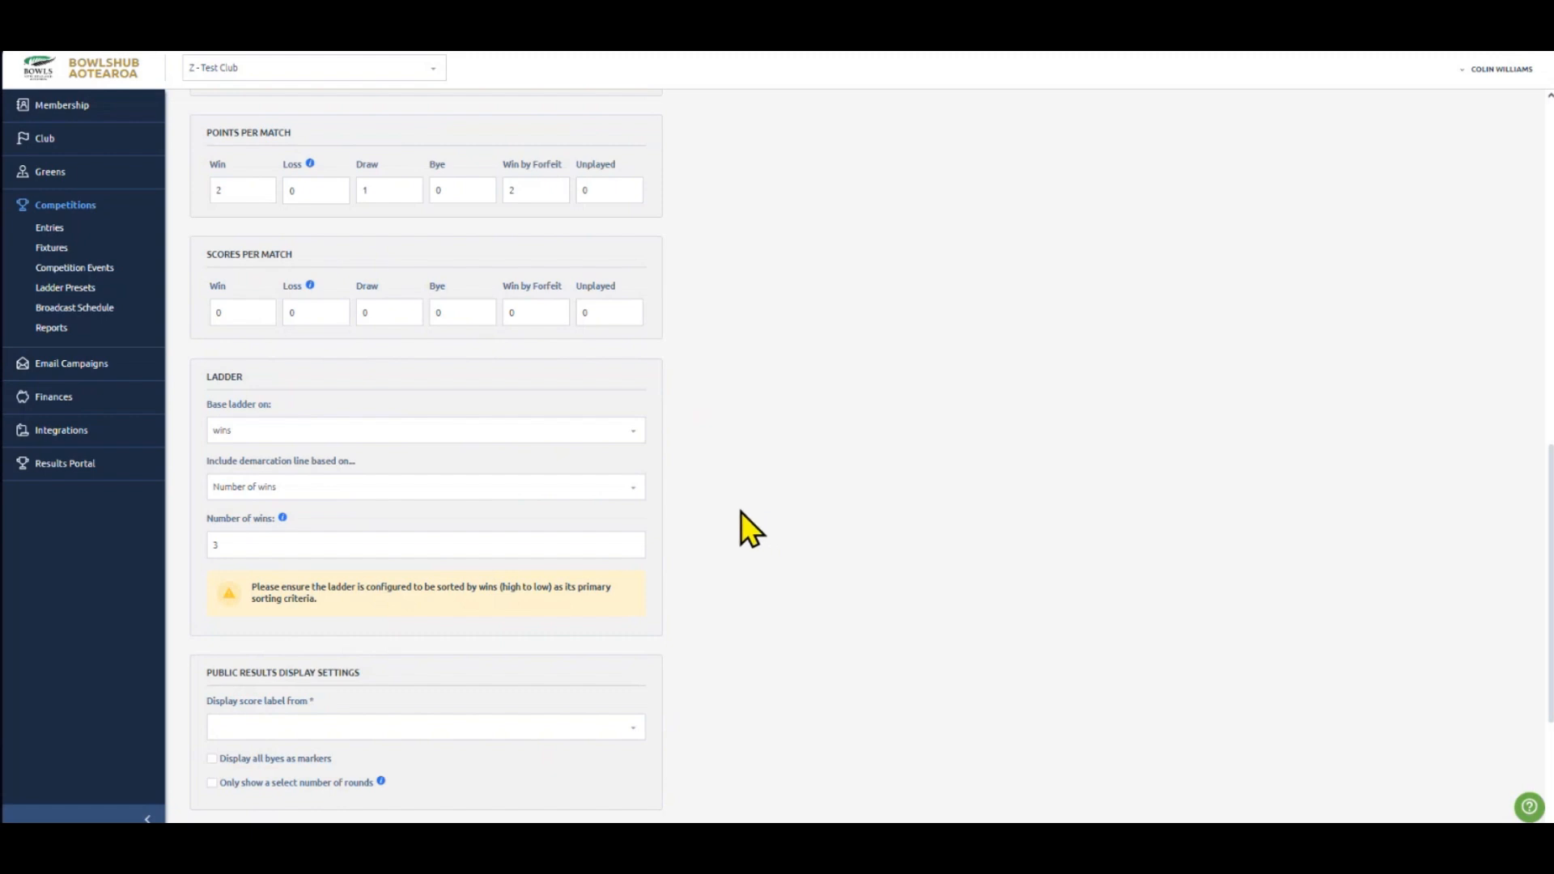
- Change the ladder demarcation line to Top number of players, with the top 2 players
left_click(408, 493)
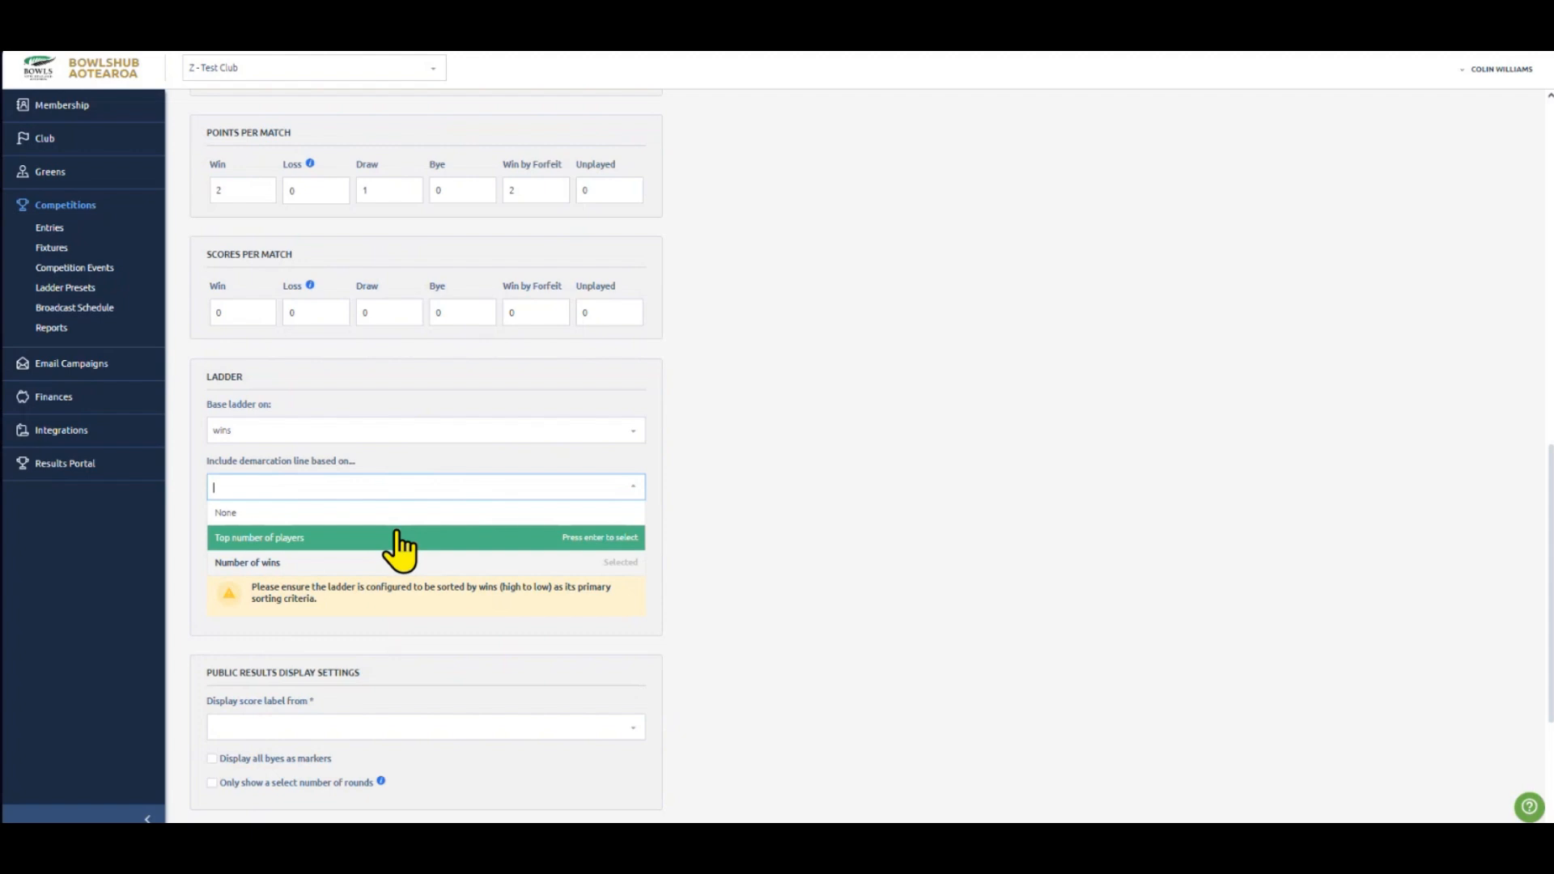
left_click(397, 537)
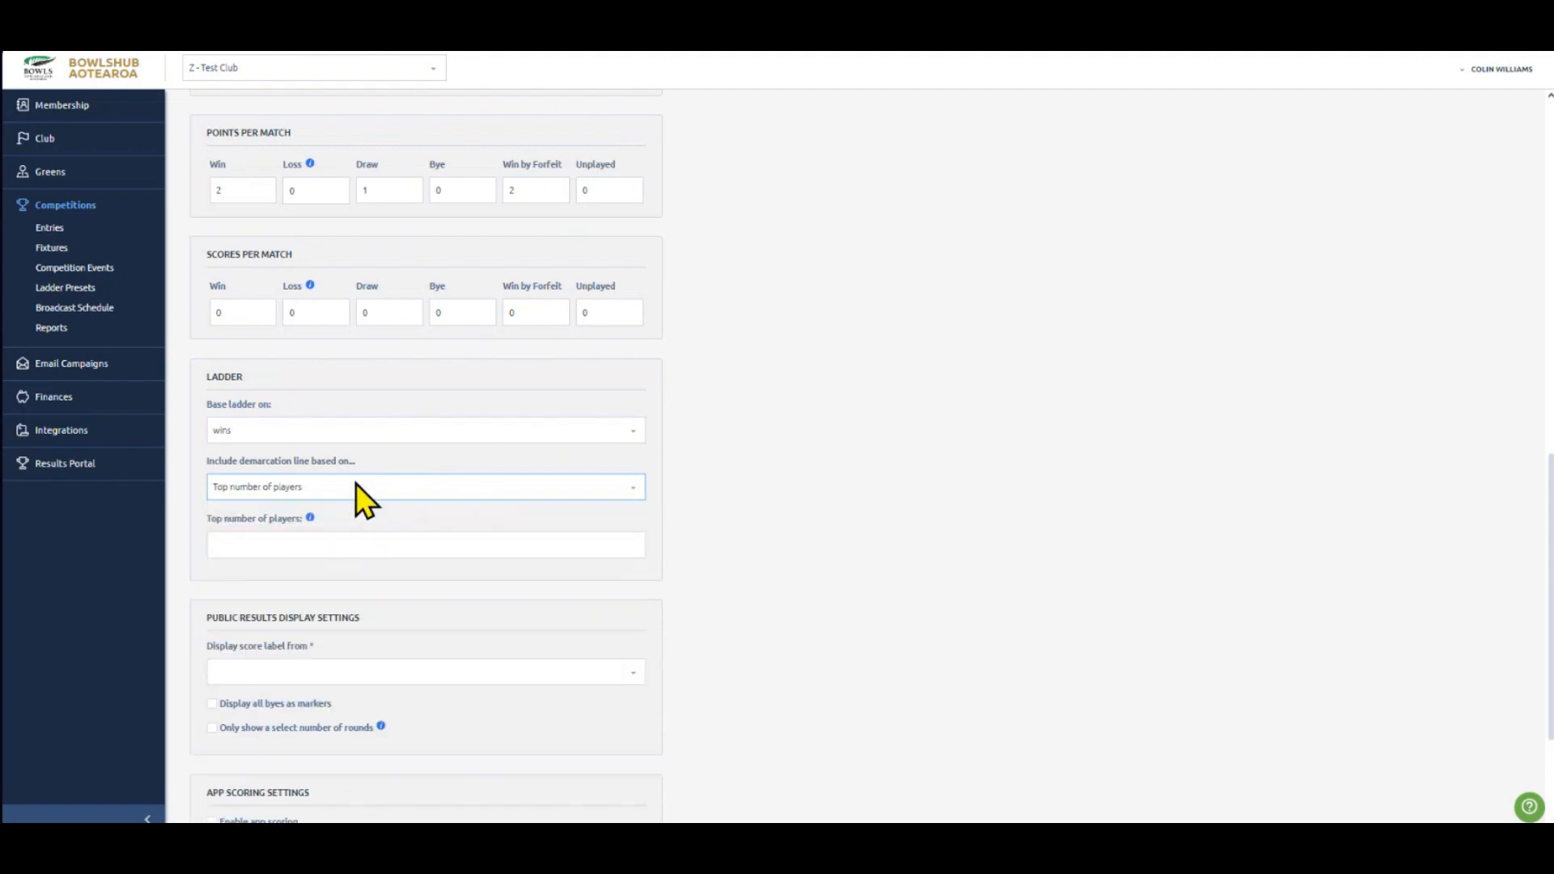
left_click(361, 545)
type("2")
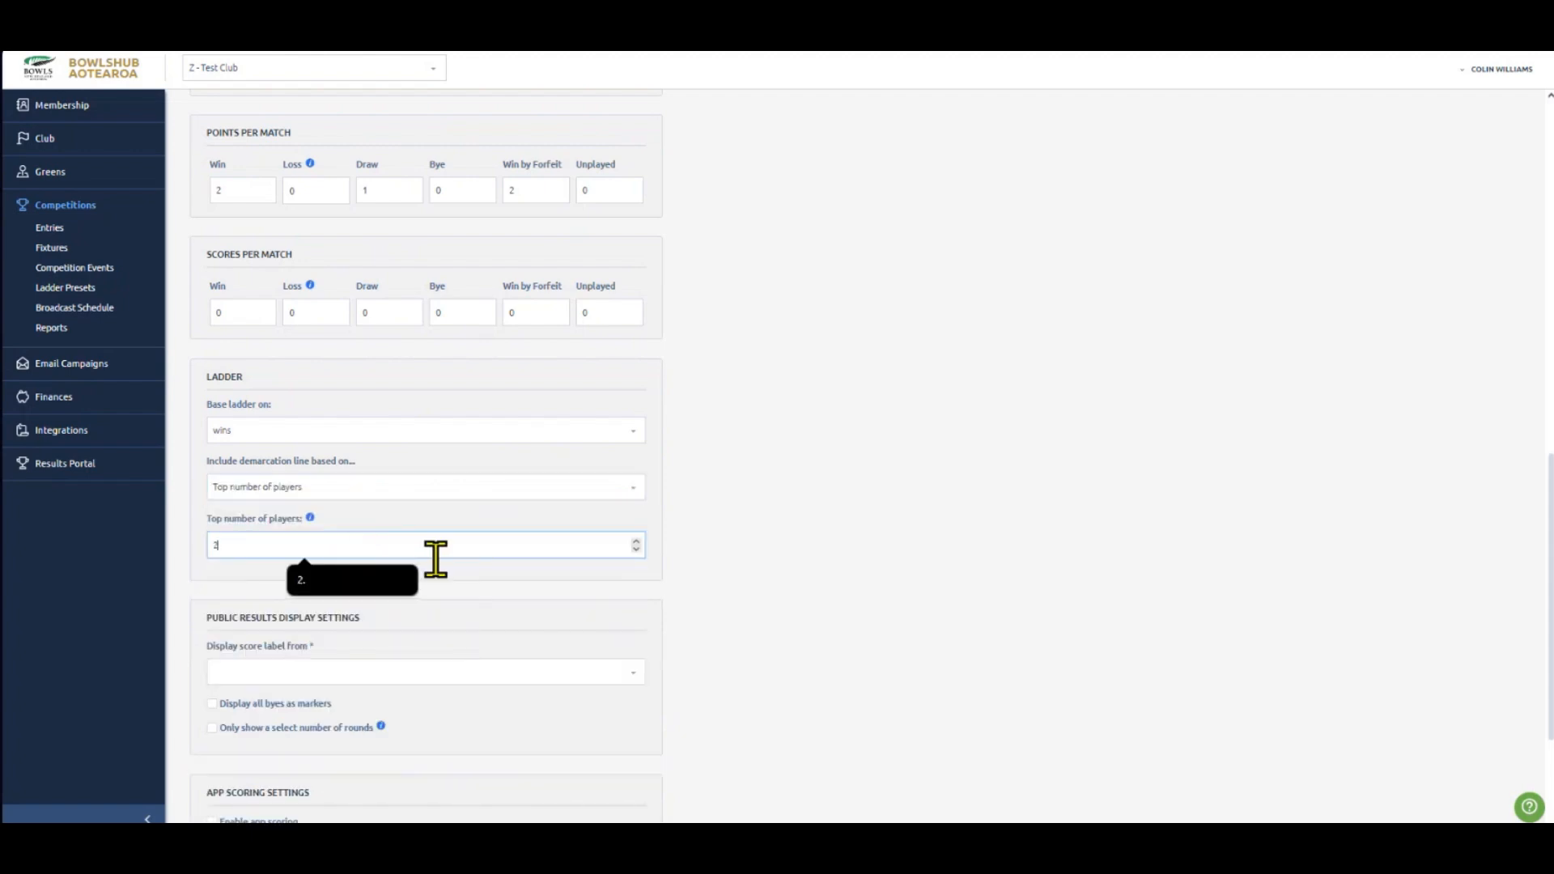
left_click(813, 561)
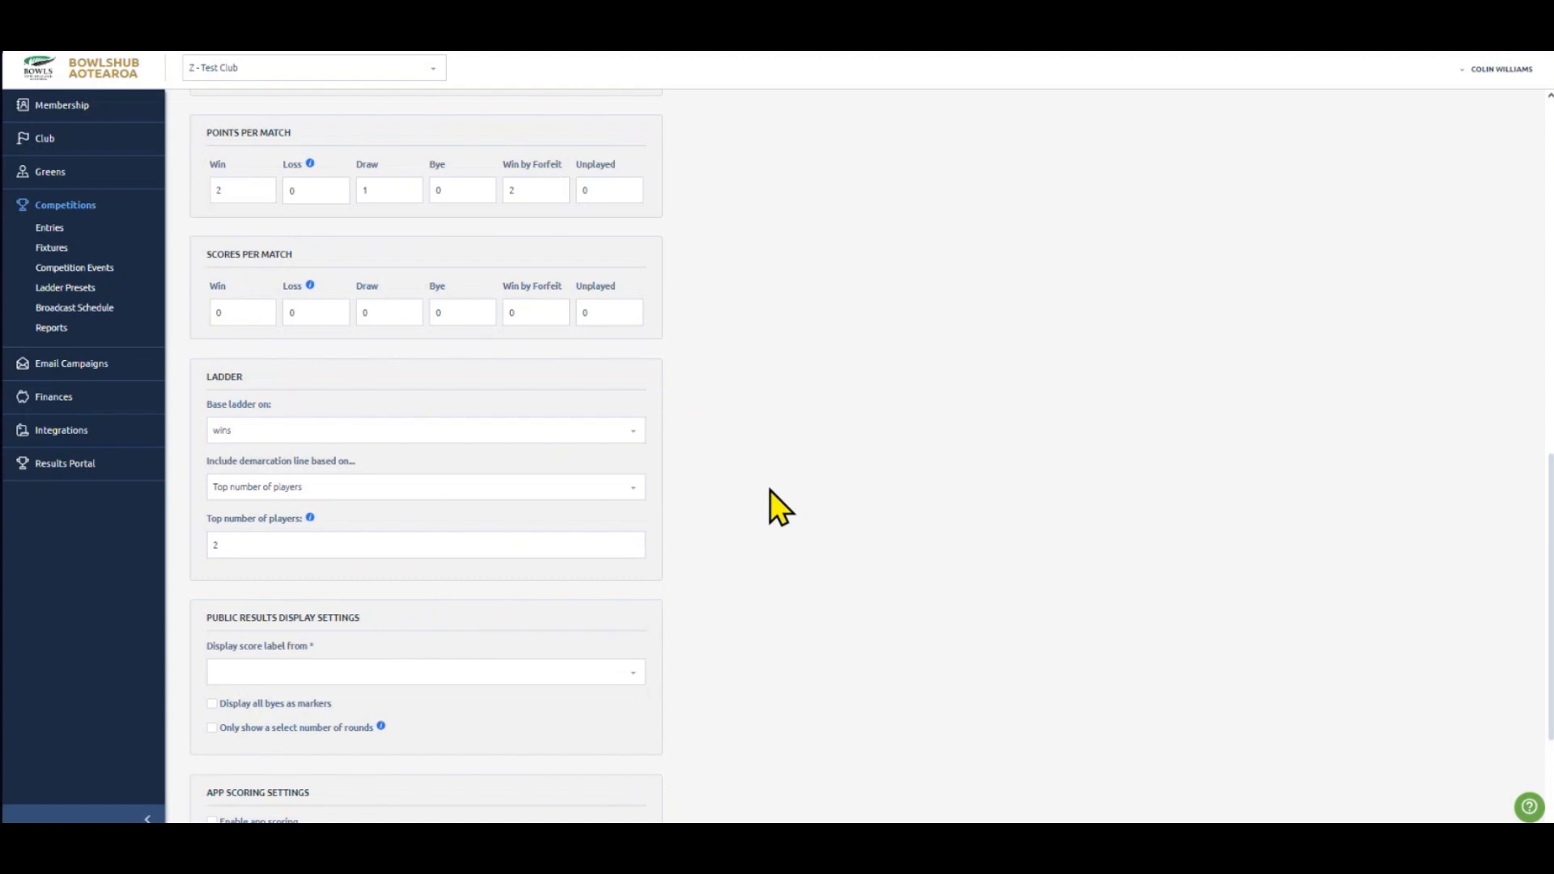
- Switch the ladder demarcation line back to Number of wins and enter 3 as the number of wins
left_click(372, 490)
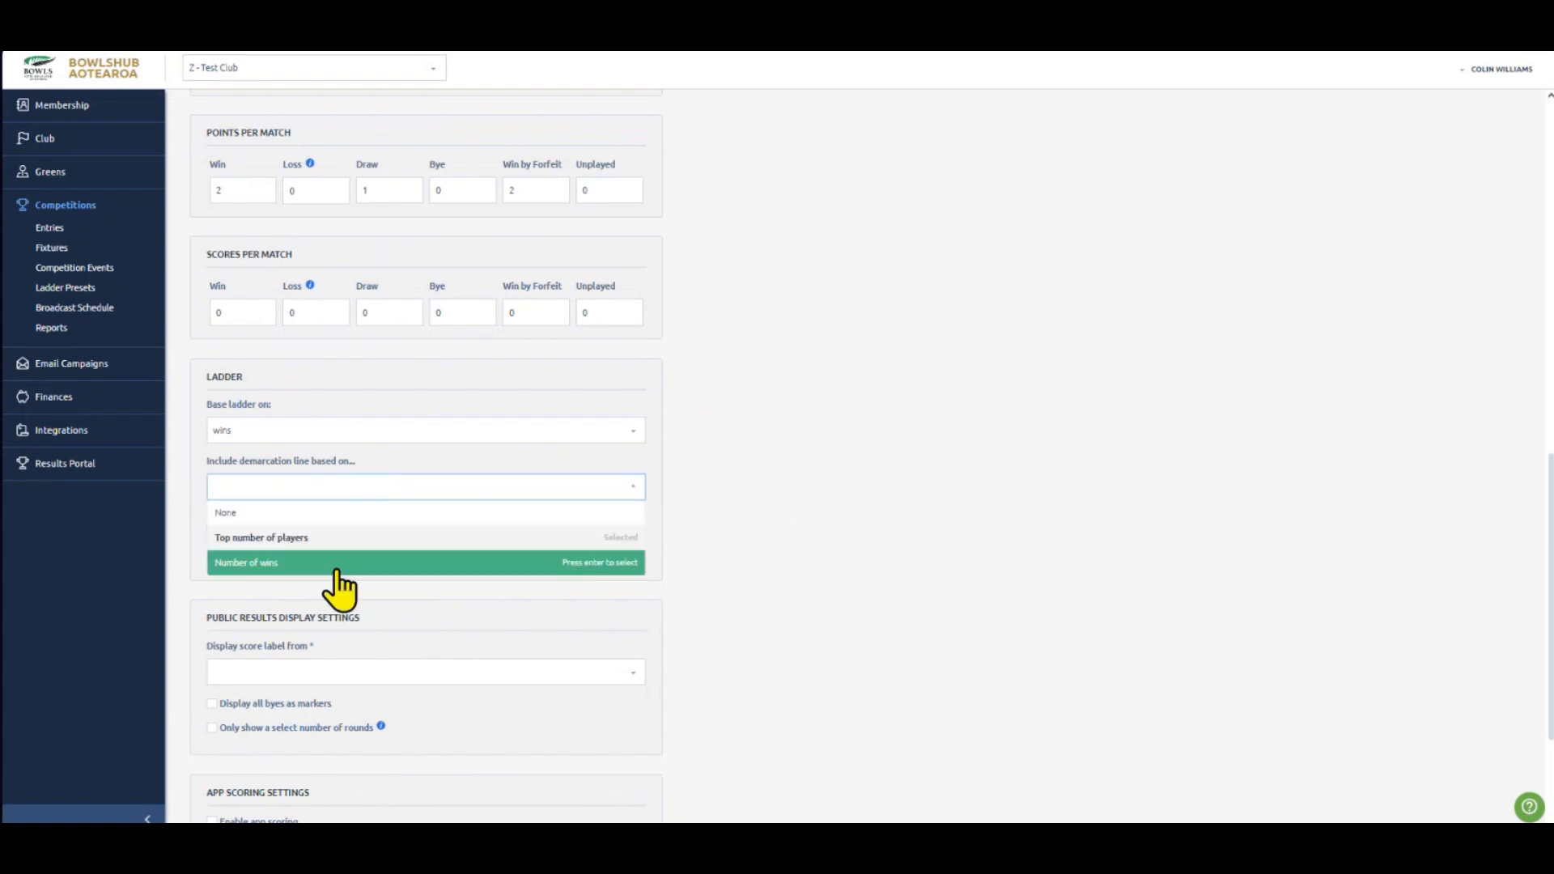
left_click(340, 564)
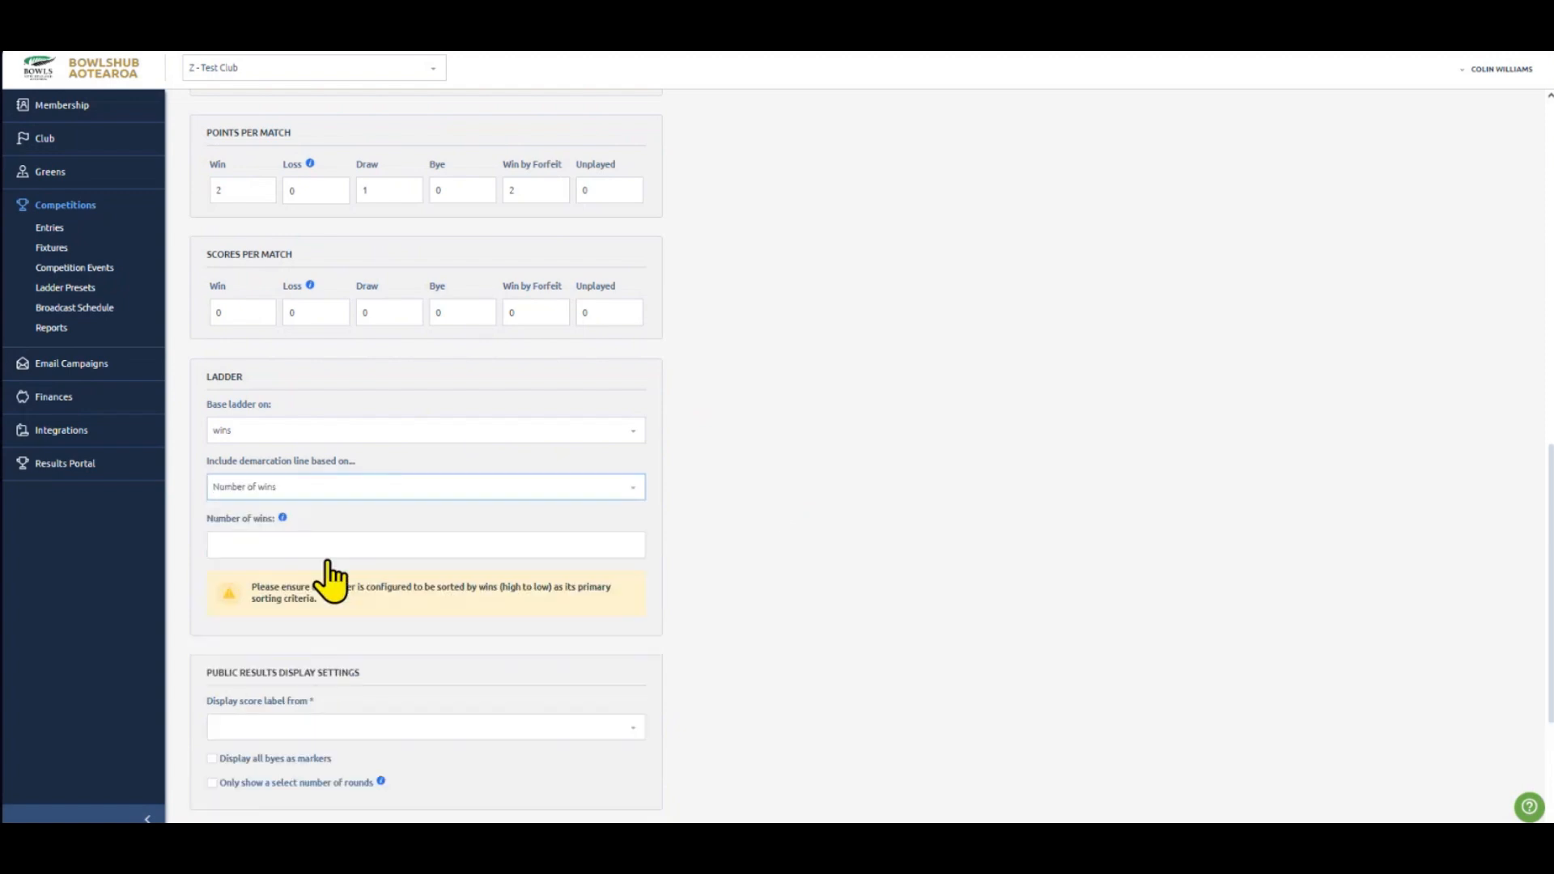
left_click(272, 545)
type("3")
left_click(839, 563)
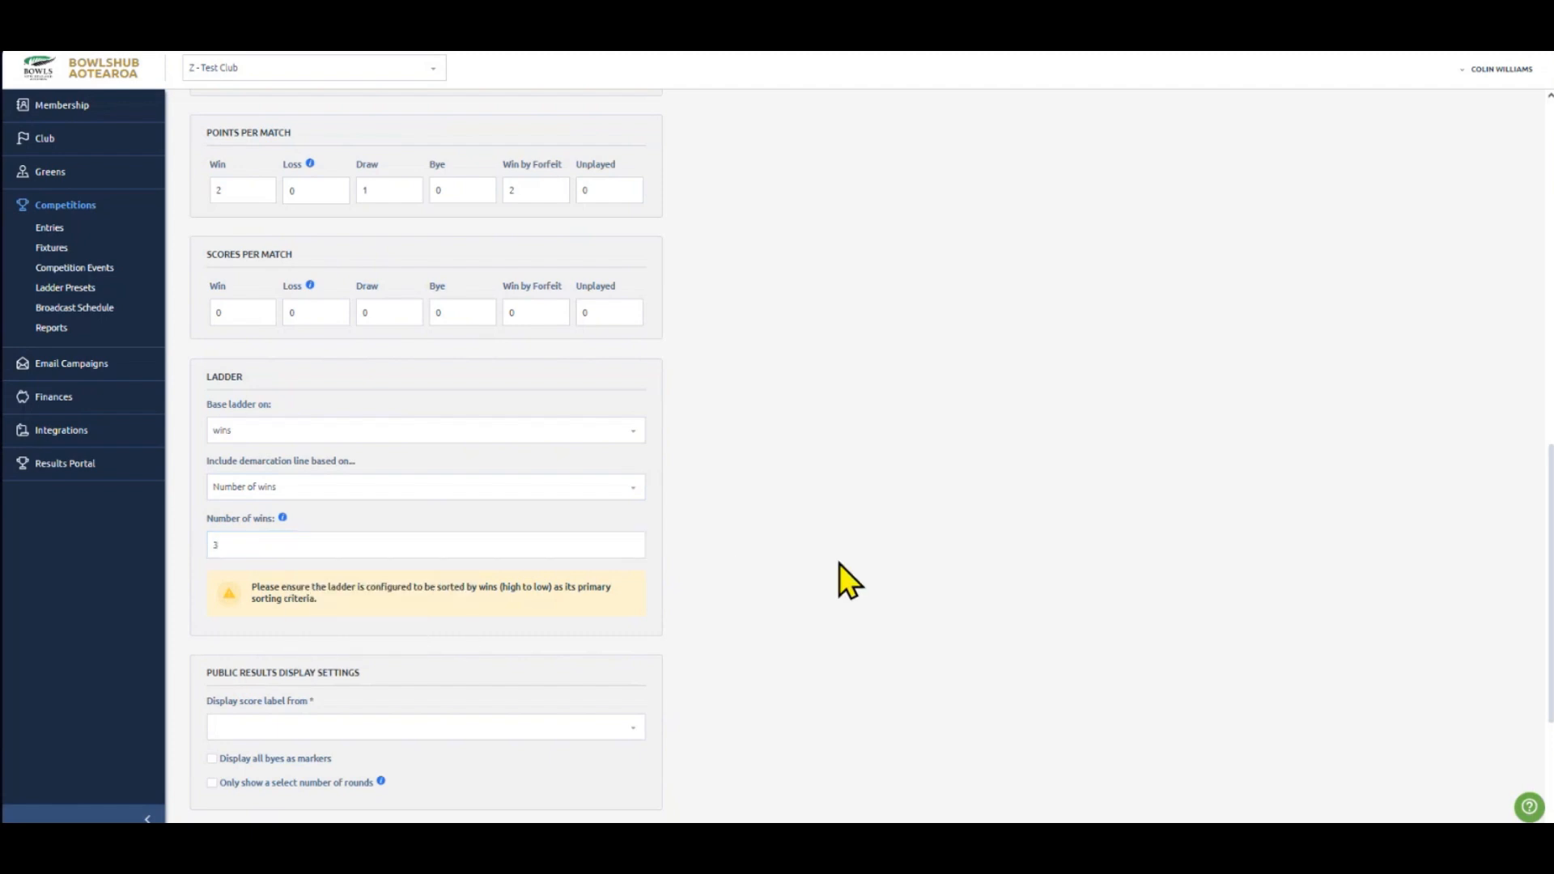
left_click(589, 554)
- Set the public results display to take the score label from Shots and display all byes as markers
scroll(759, 502, "down", 3)
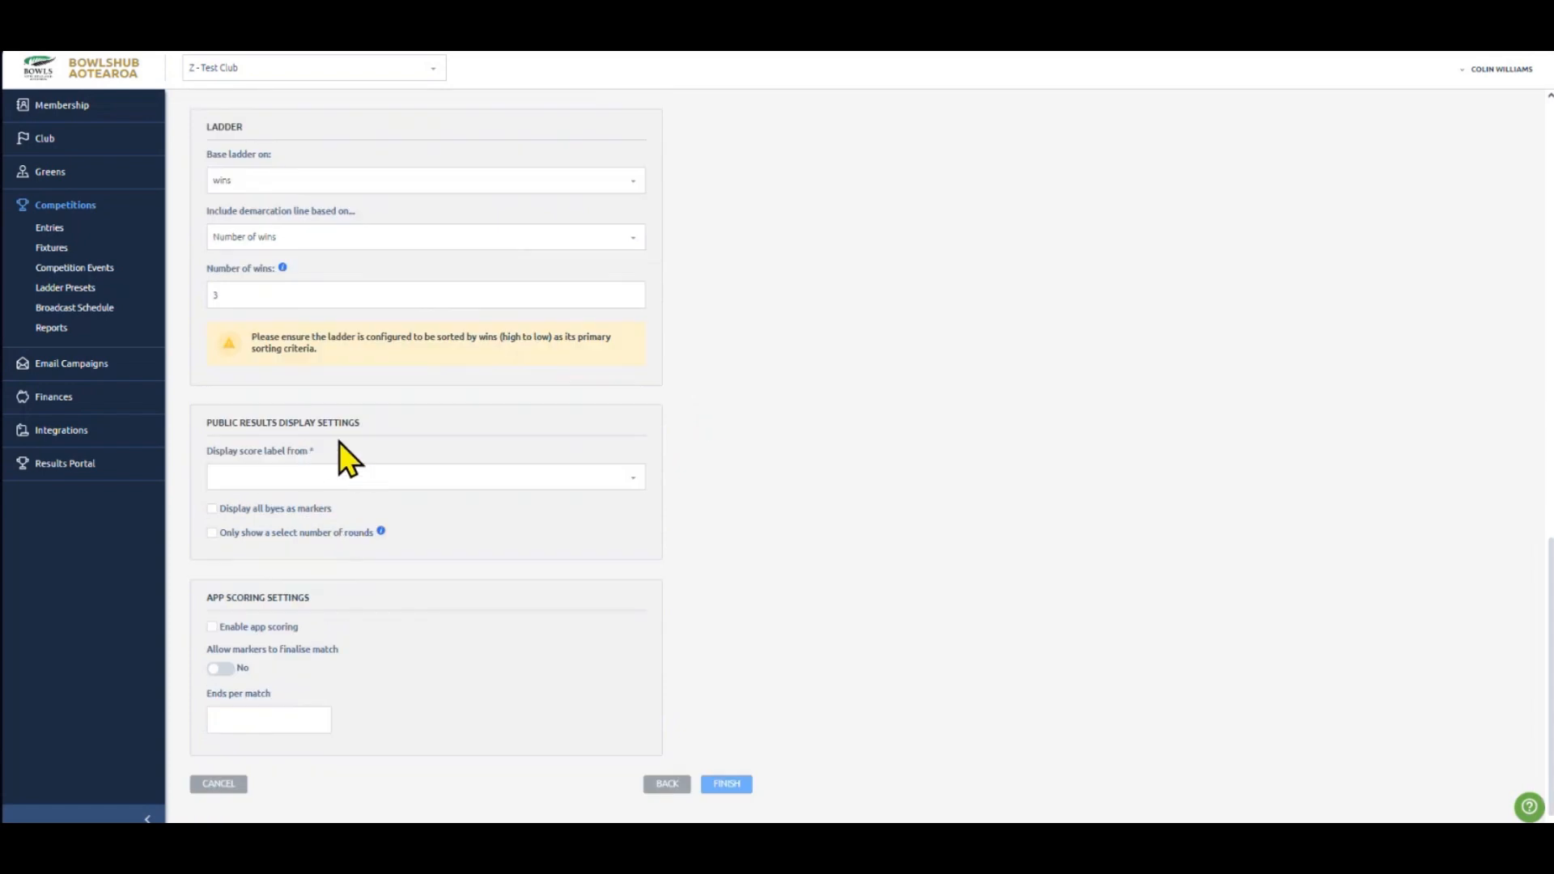
left_click(331, 479)
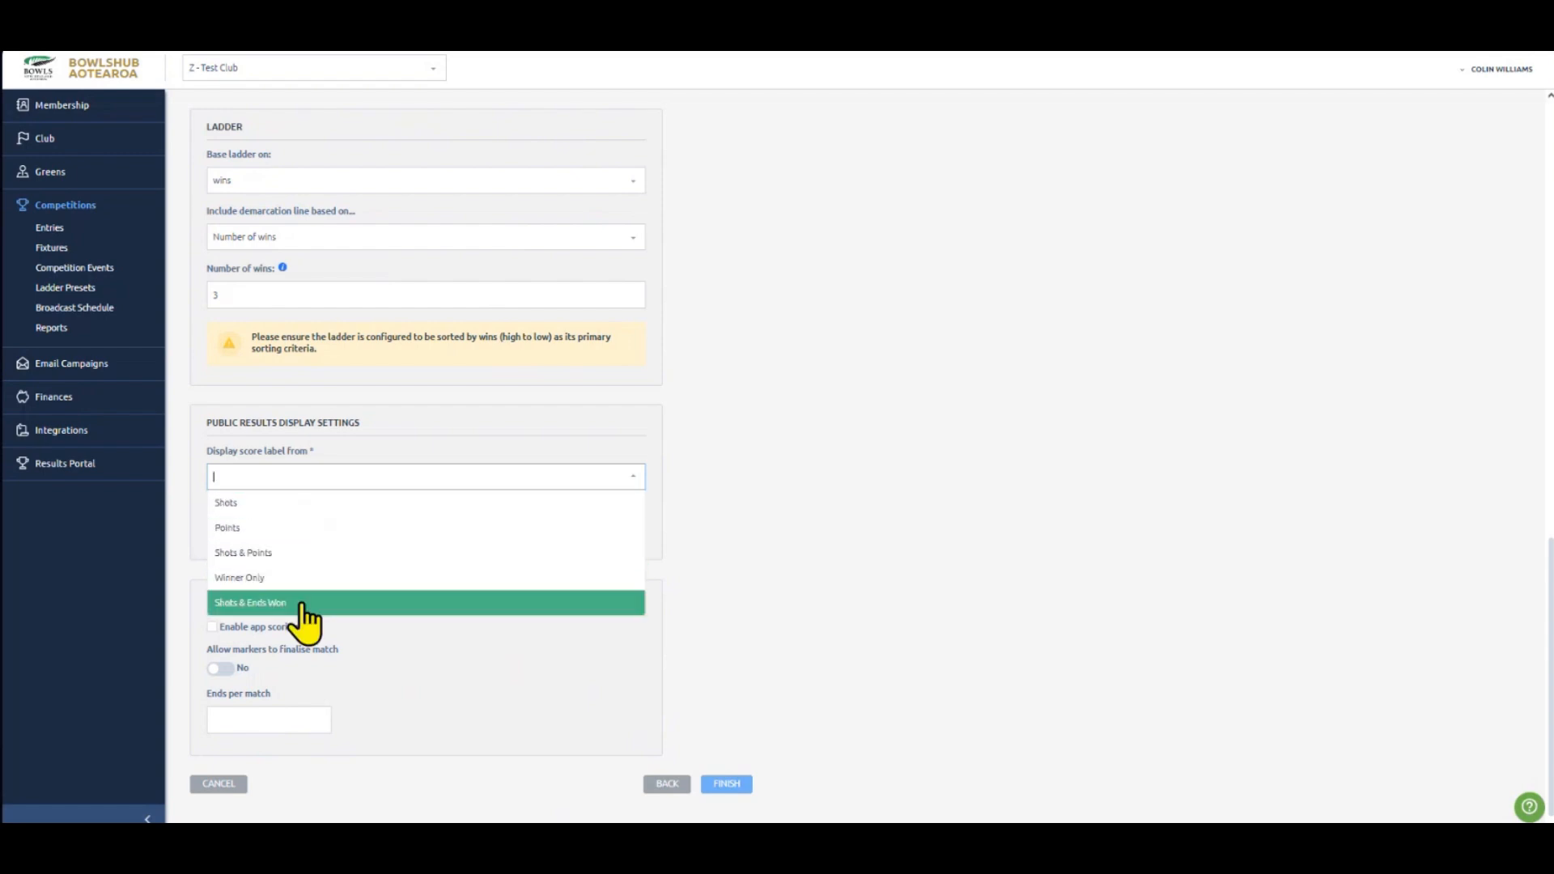
left_click(323, 504)
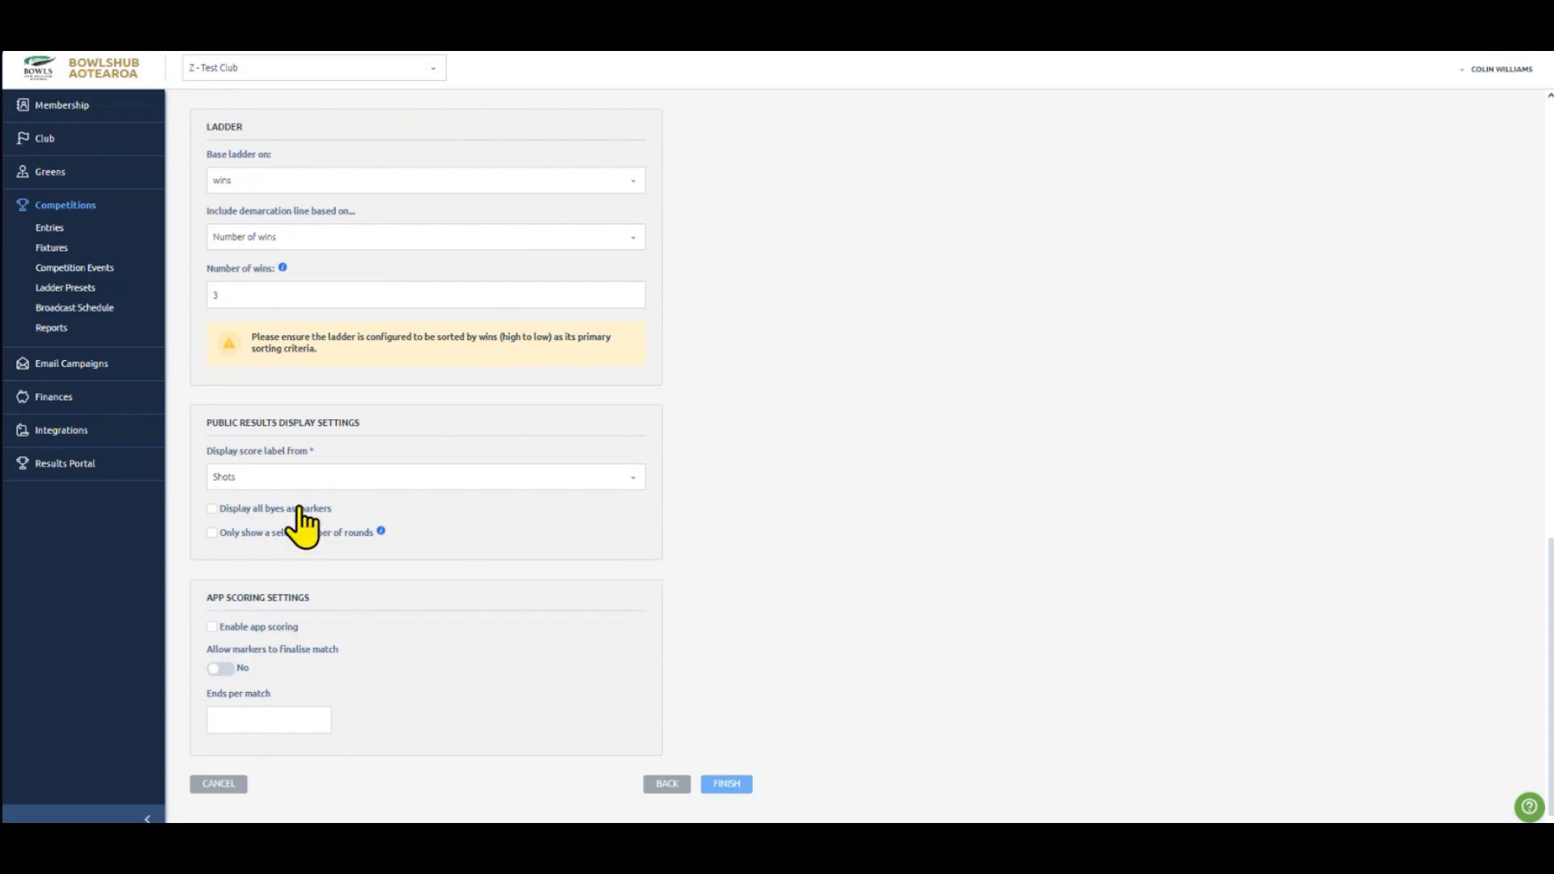
left_click(301, 510)
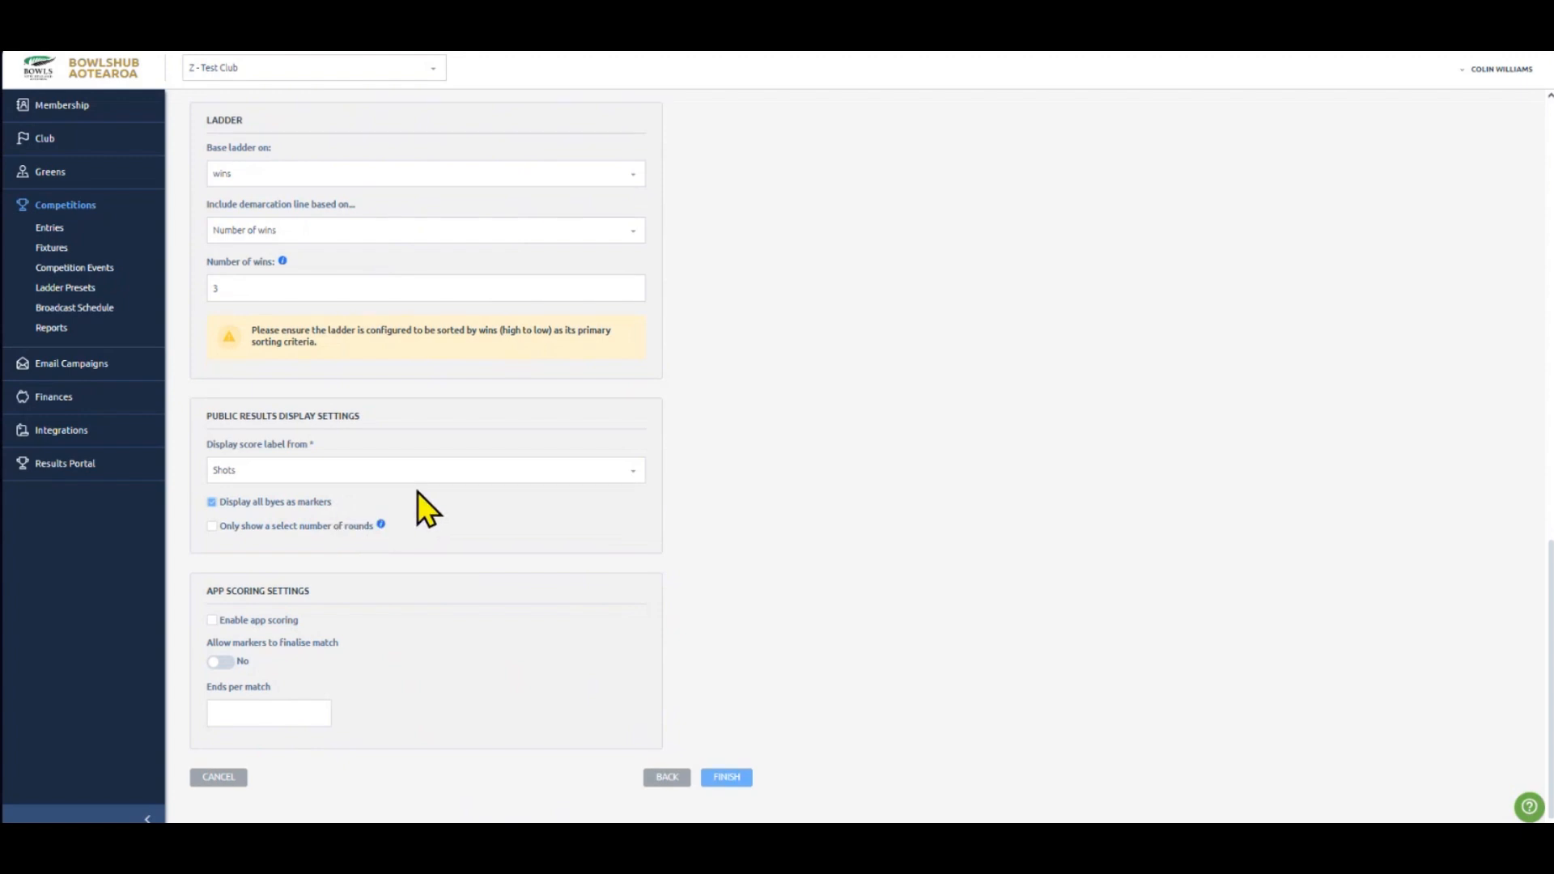
- Review the results settings from start to end and finish the competition setup
scroll(417, 510, "down", 1)
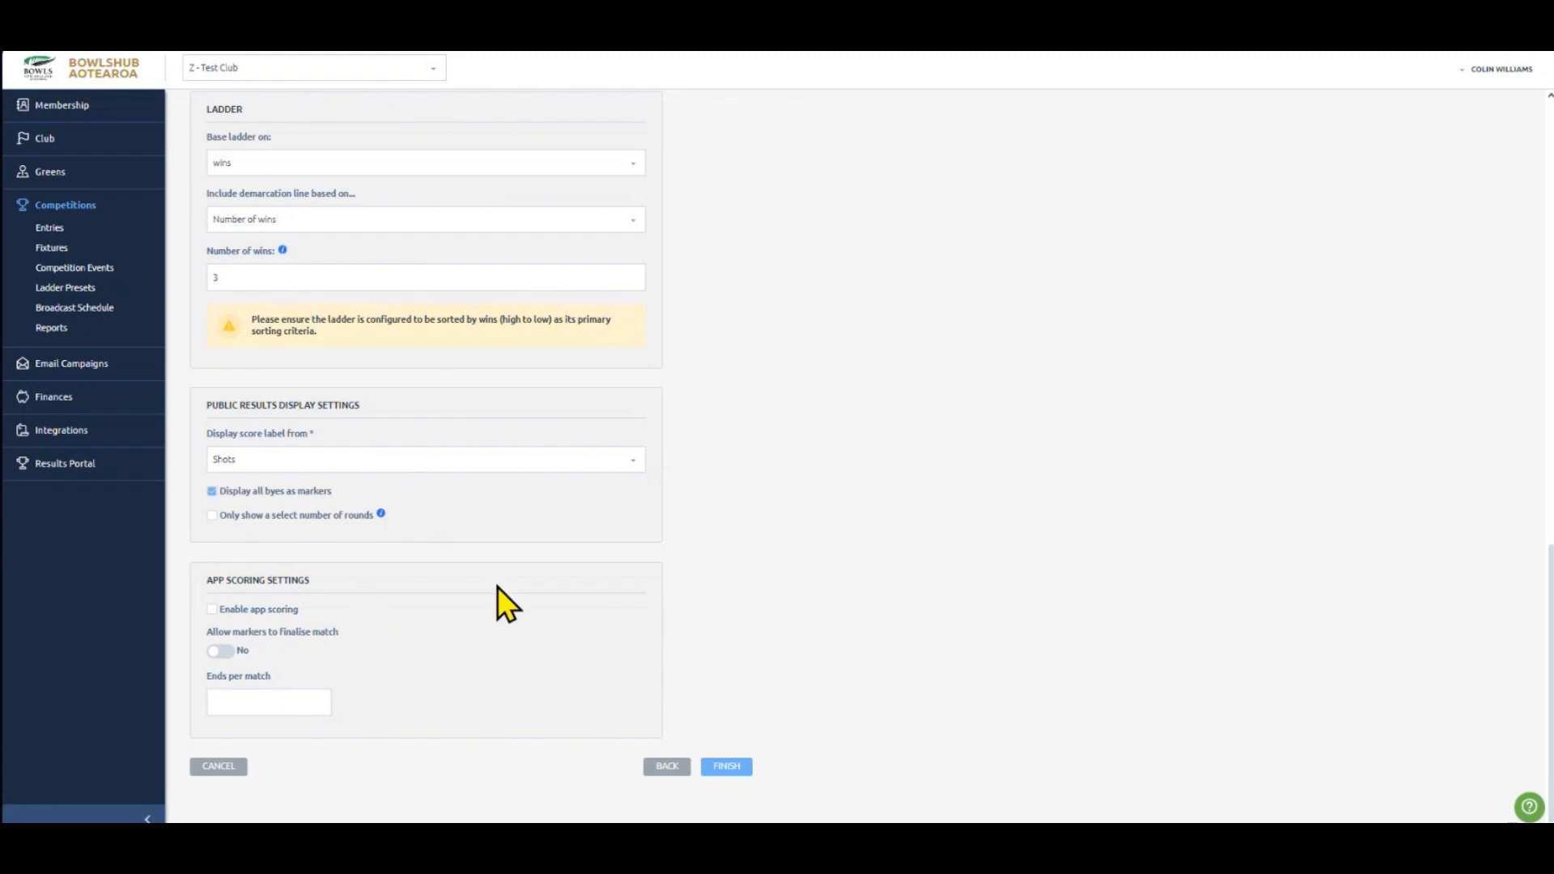
scroll(497, 603, "up", 3)
scroll(497, 603, "down", 3)
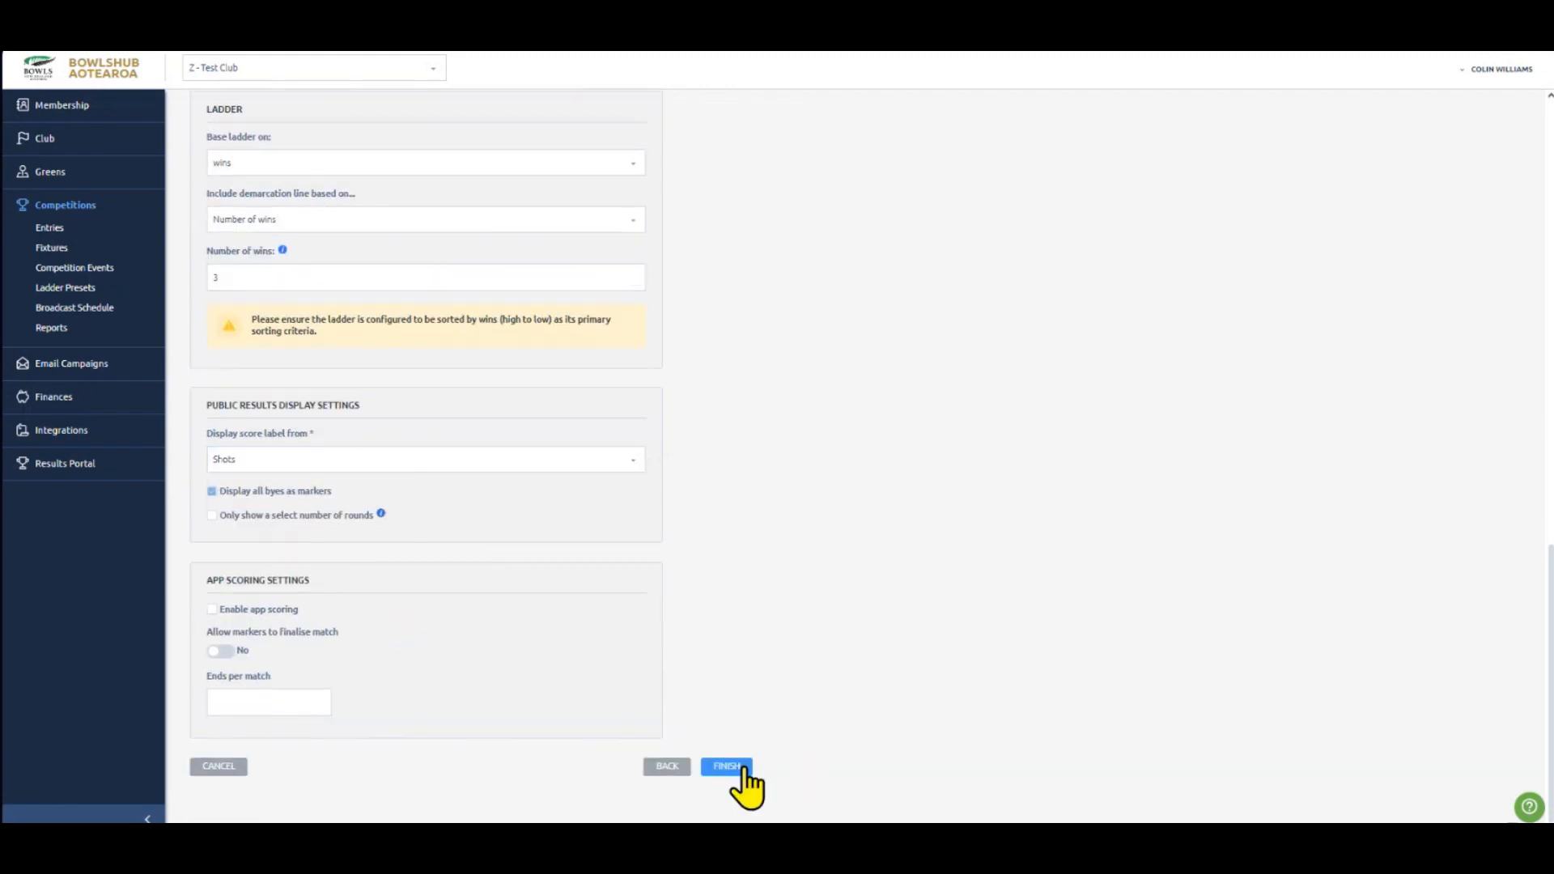
scroll(756, 628, "up", 20)
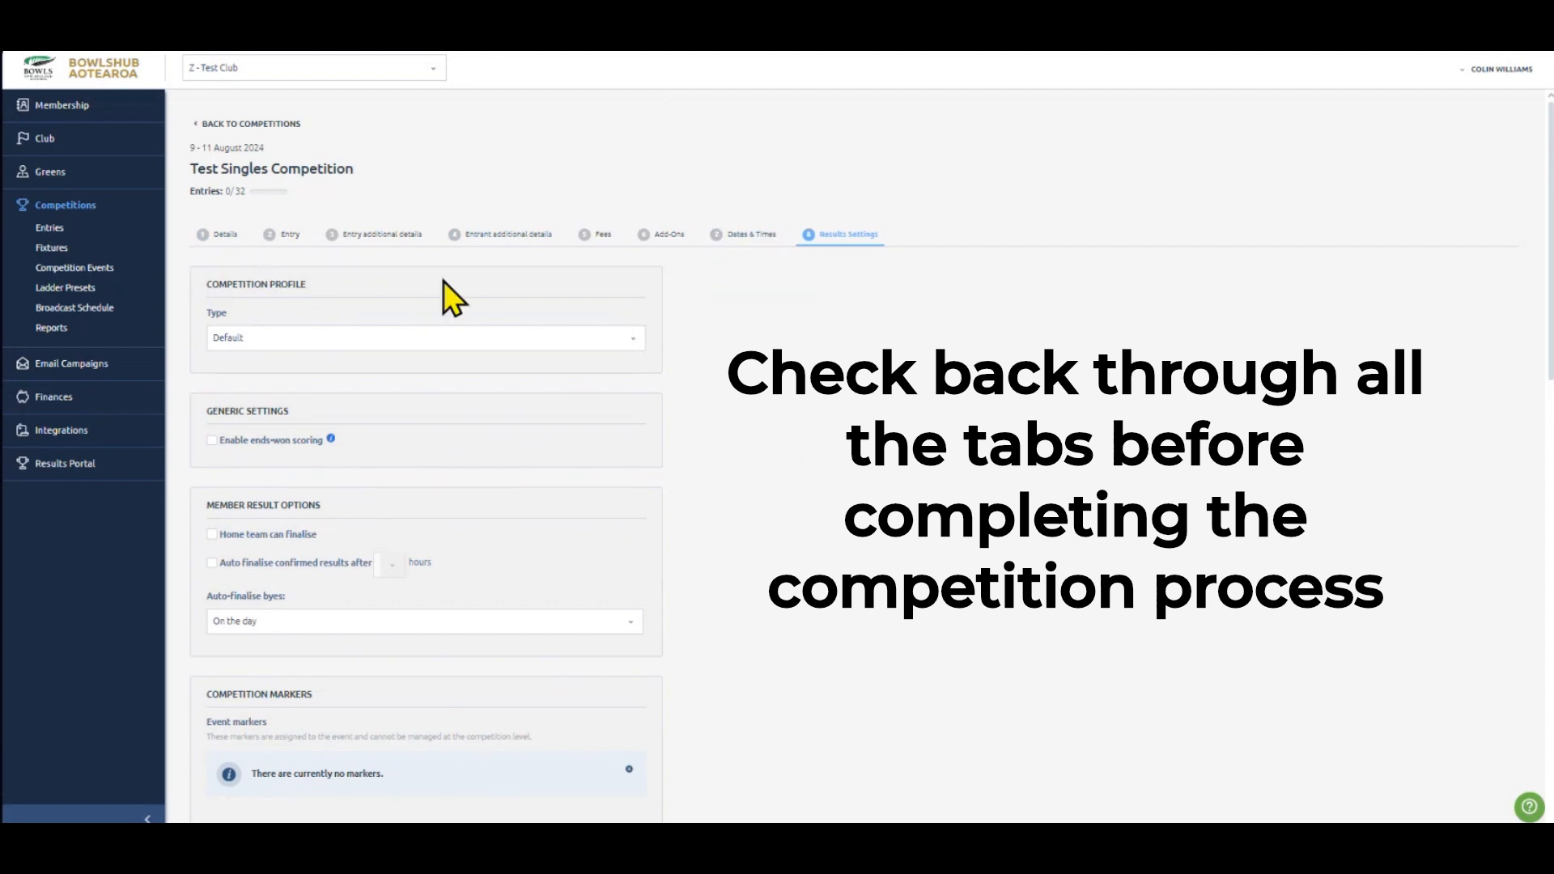
scroll(588, 554, "down", 9)
scroll(588, 554, "down", 5)
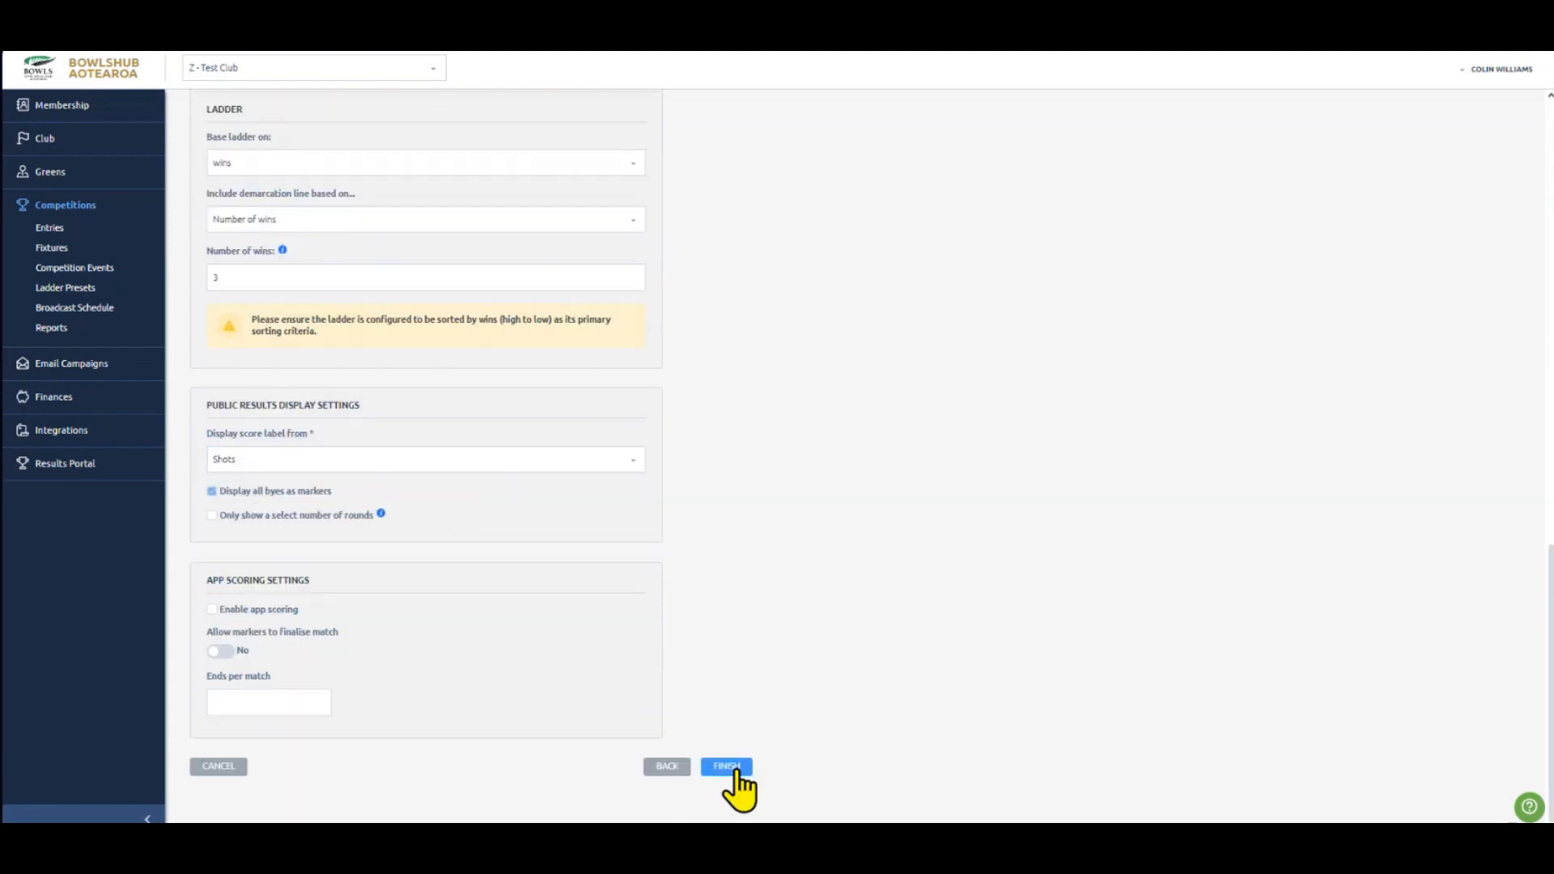
left_click(728, 767)
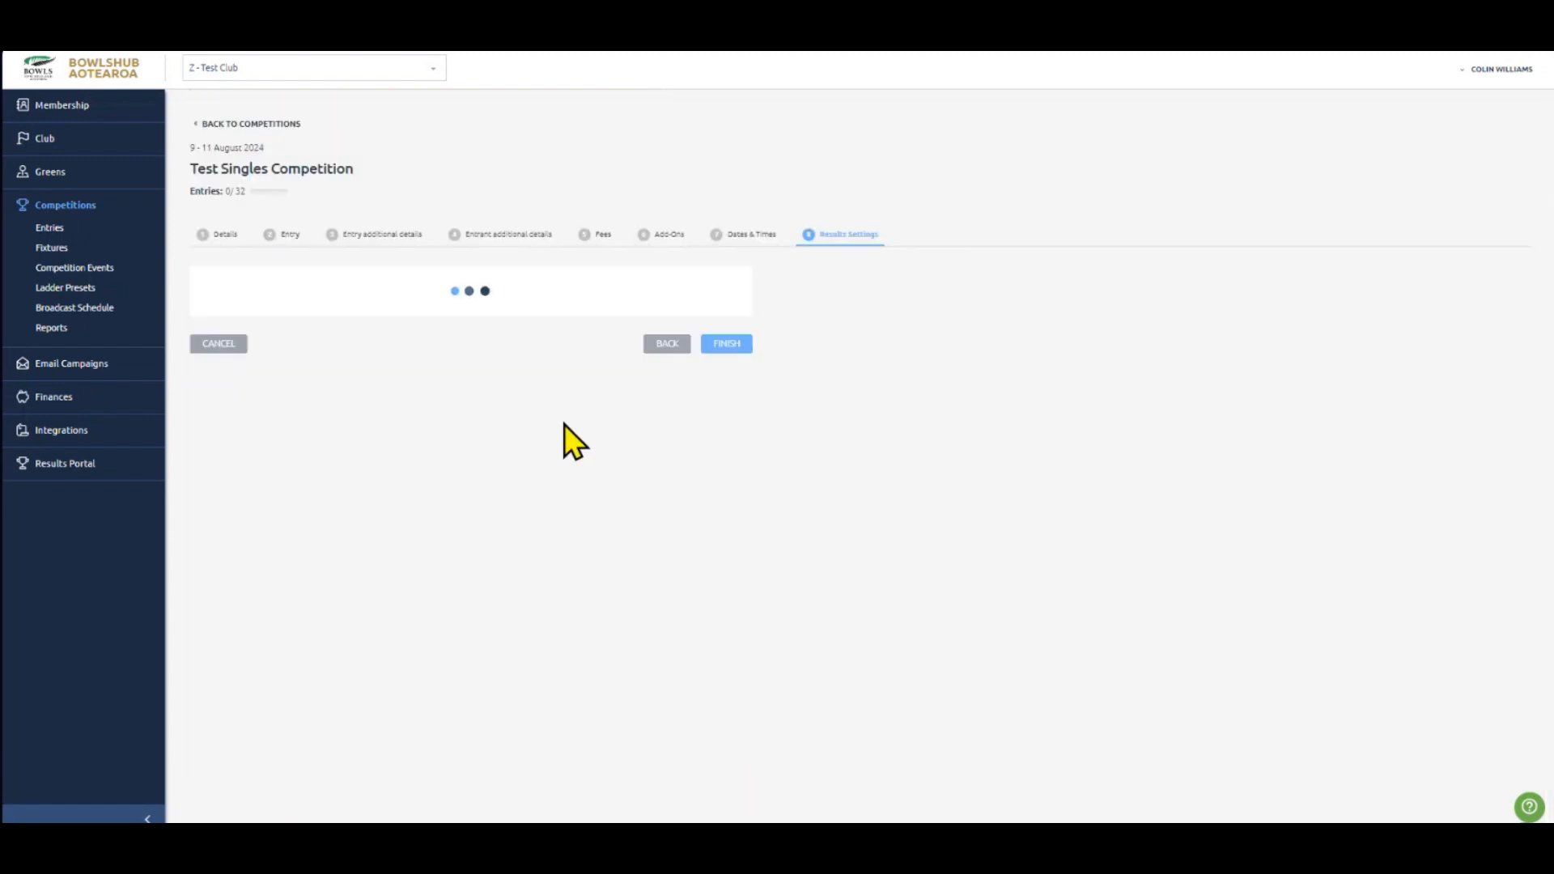